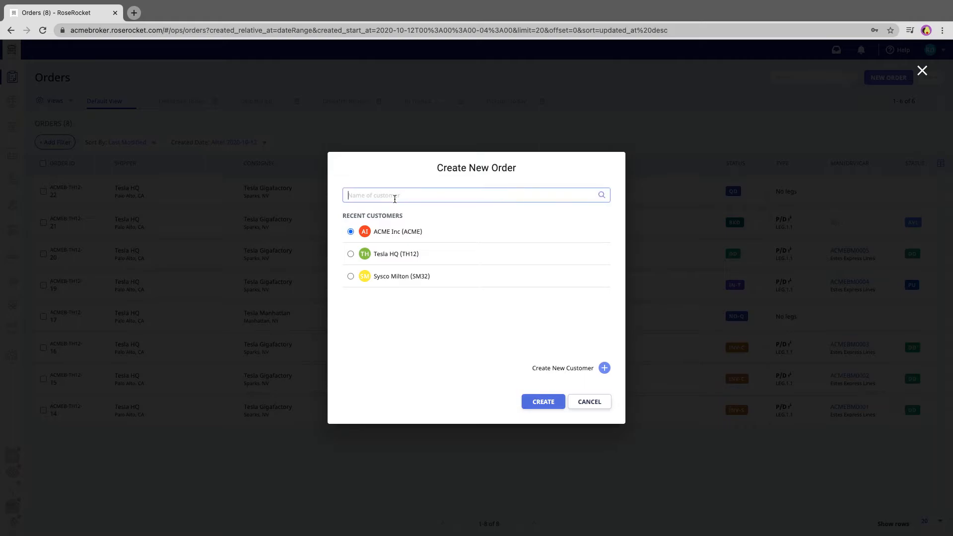
- Create a new order for the customer ACME Inc (ACME)
text(acme)
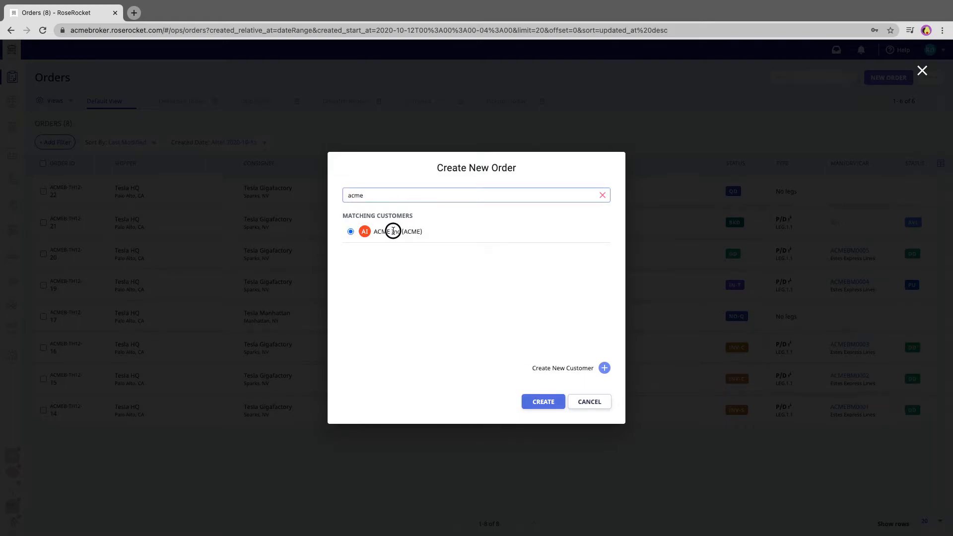
click(394, 232)
click(547, 400)
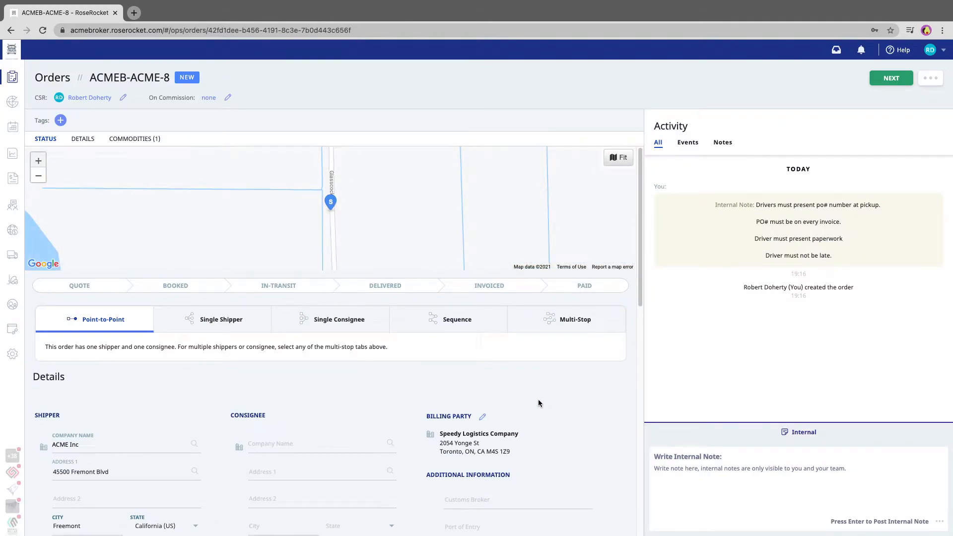
- Set the consignee to The Home Depot on Quebec Street, Denver, by searching Google for "the home depot denver"
scroll(389, 400, down, 10)
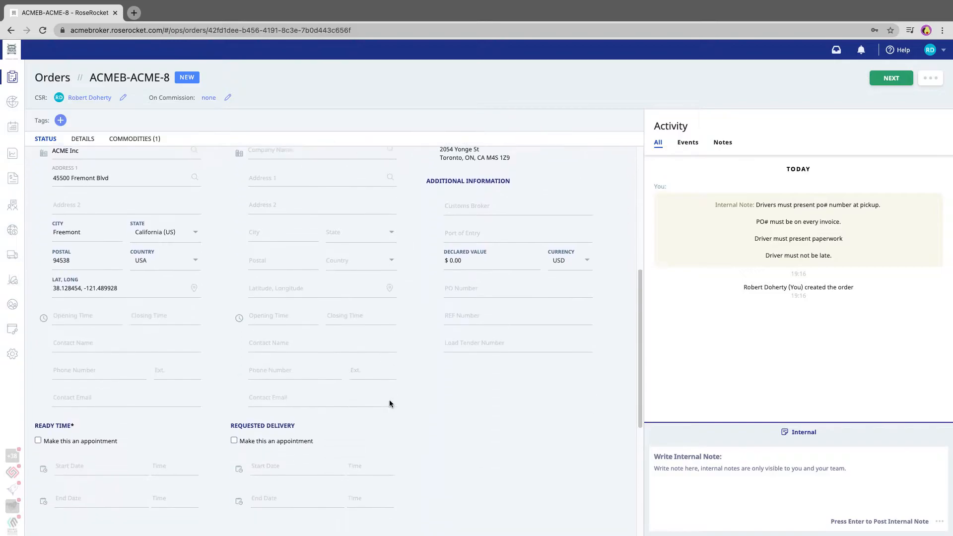
scroll(389, 399, up, 10)
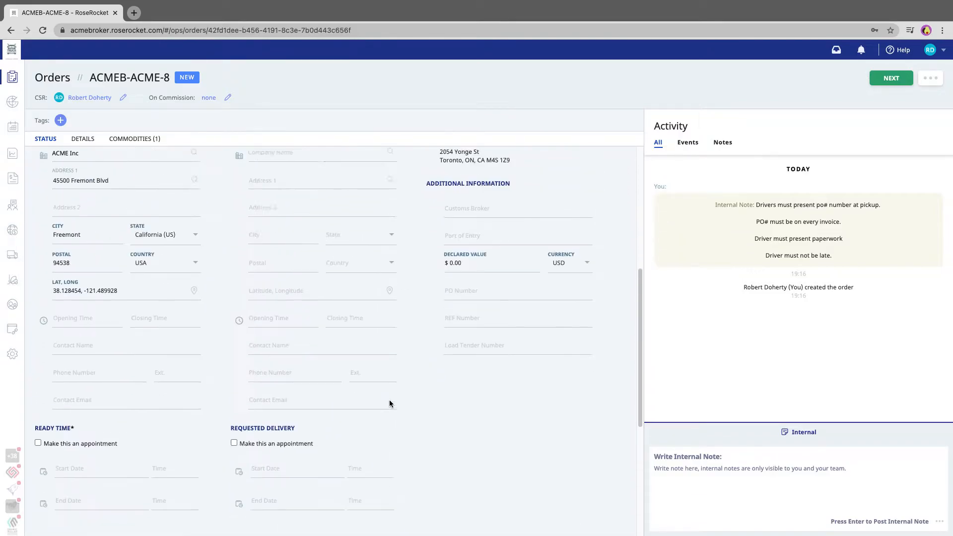
scroll(388, 400, up, 3)
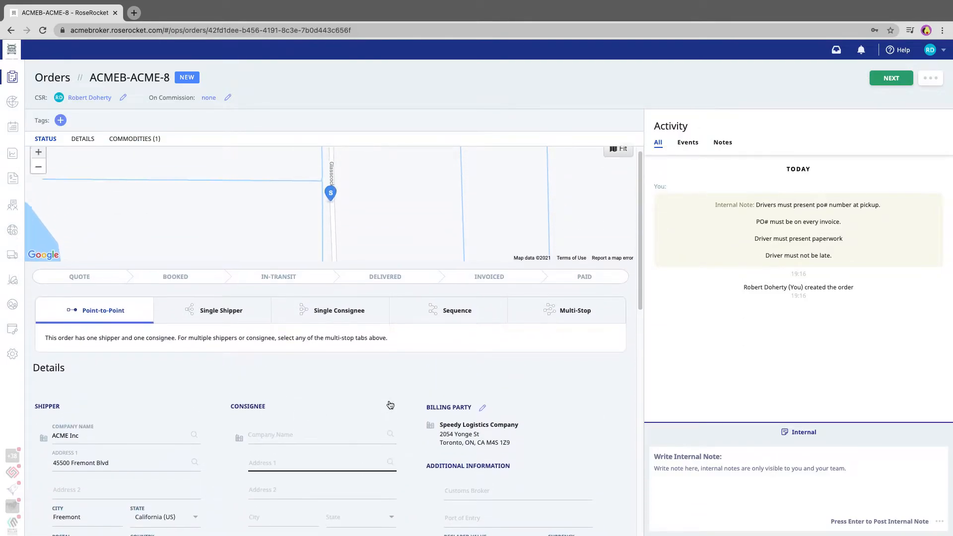
scroll(388, 402, down, 4)
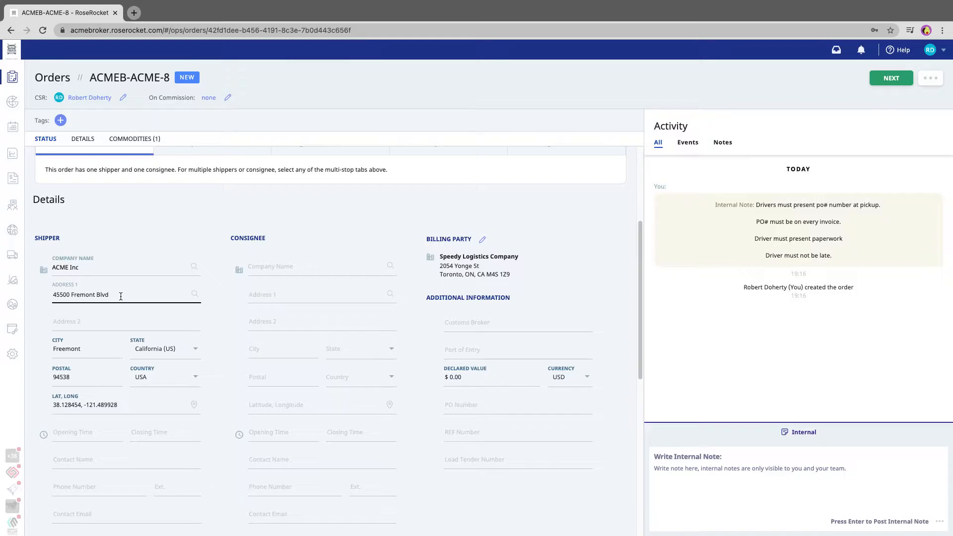
click(284, 268)
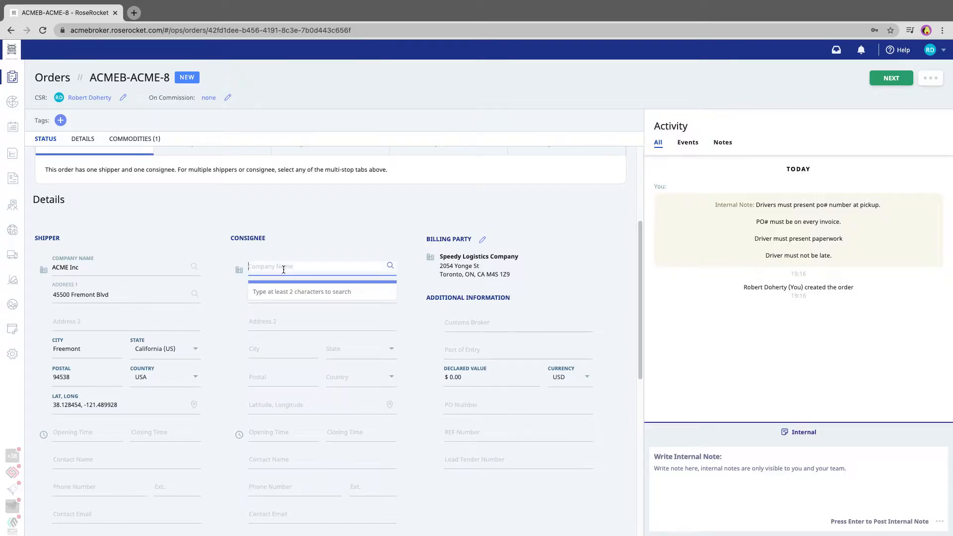
text(the home)
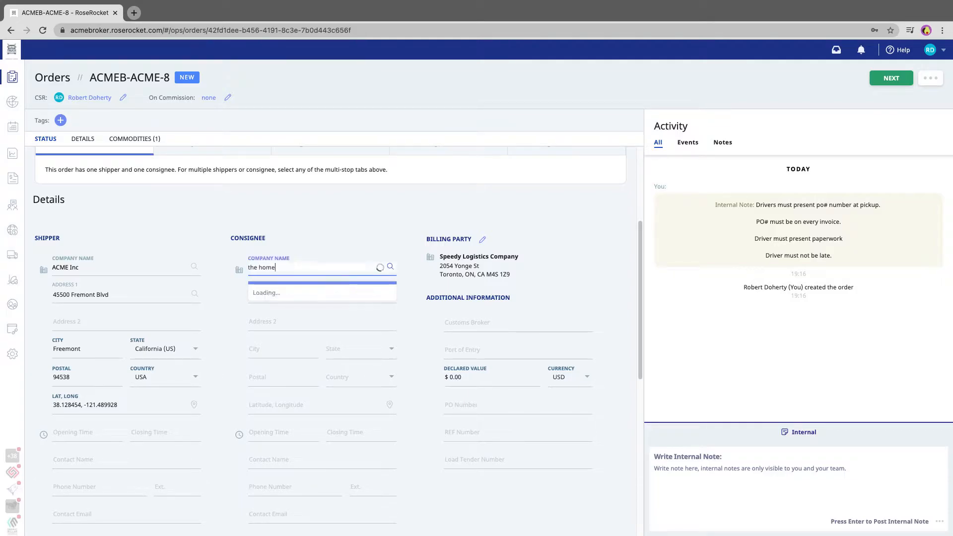
text( depot denver)
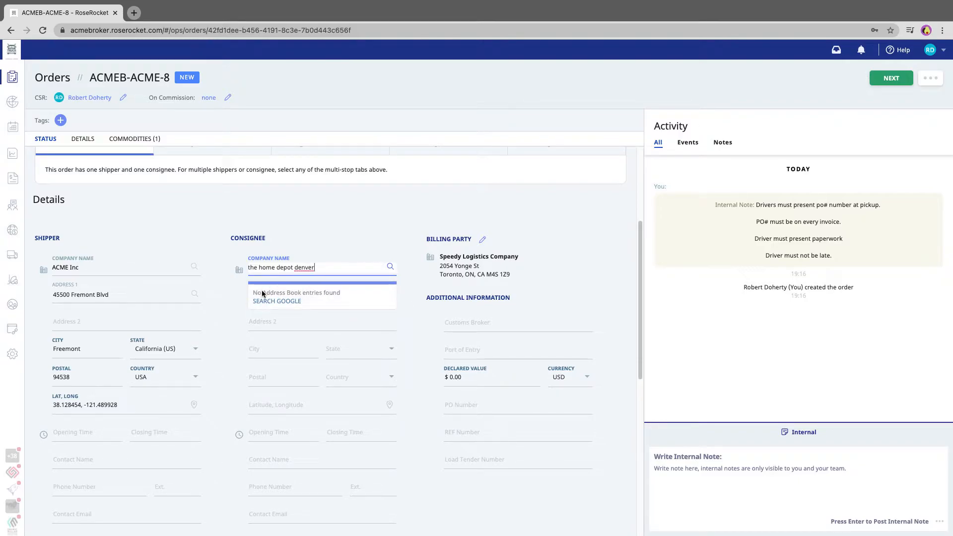
click(287, 301)
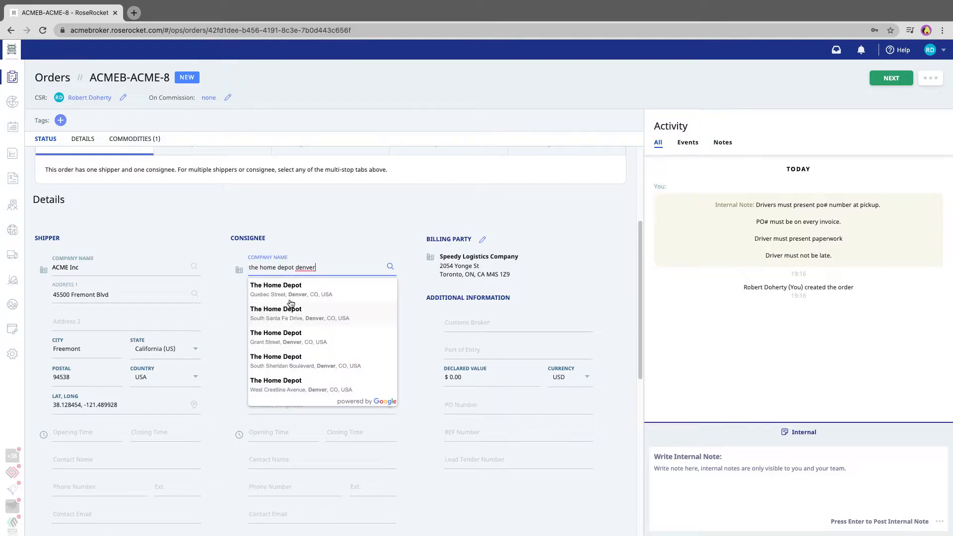
click(296, 291)
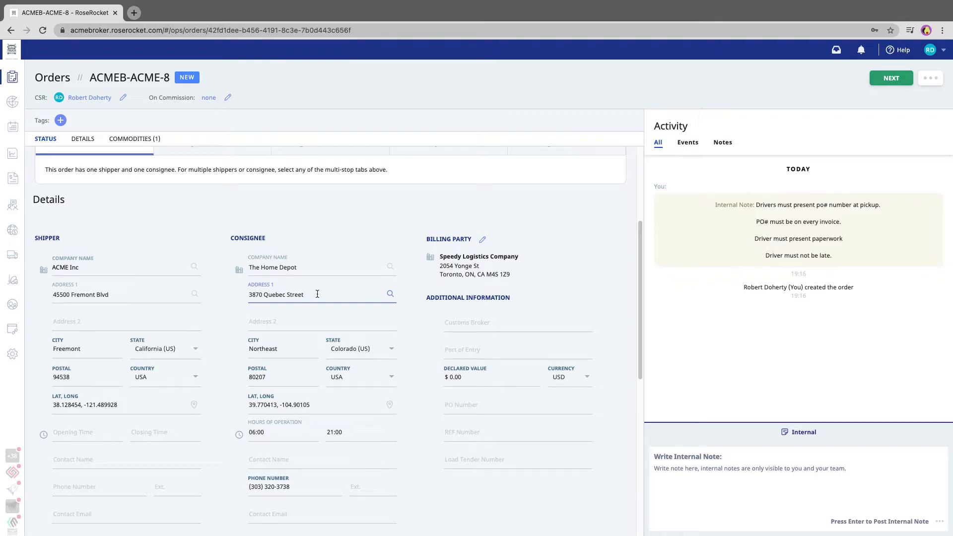
- Enter the PO number, the REF number REF56789 and the load tender number LT34567 in the additional information
scroll(410, 440, down, 3)
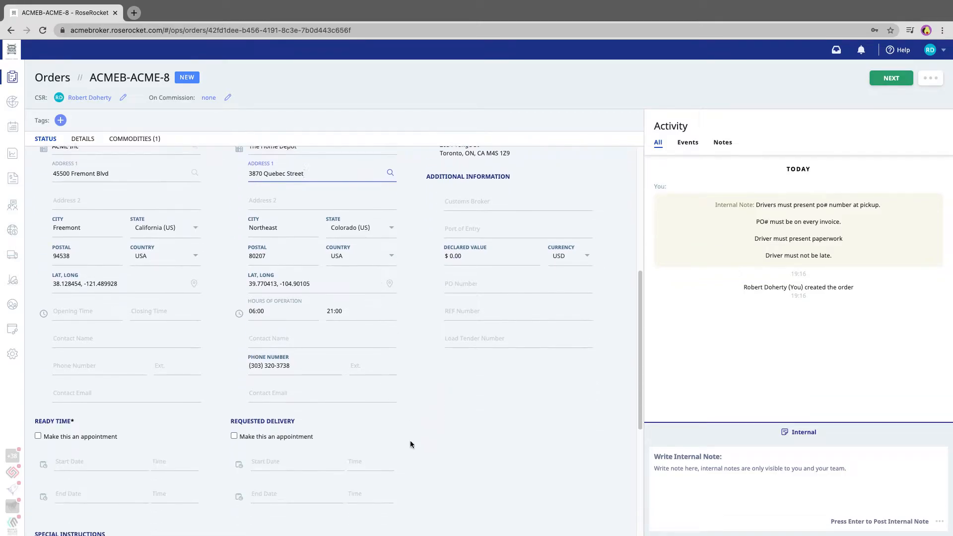
click(473, 248)
text(THD45678)
click(472, 278)
text(REF56789)
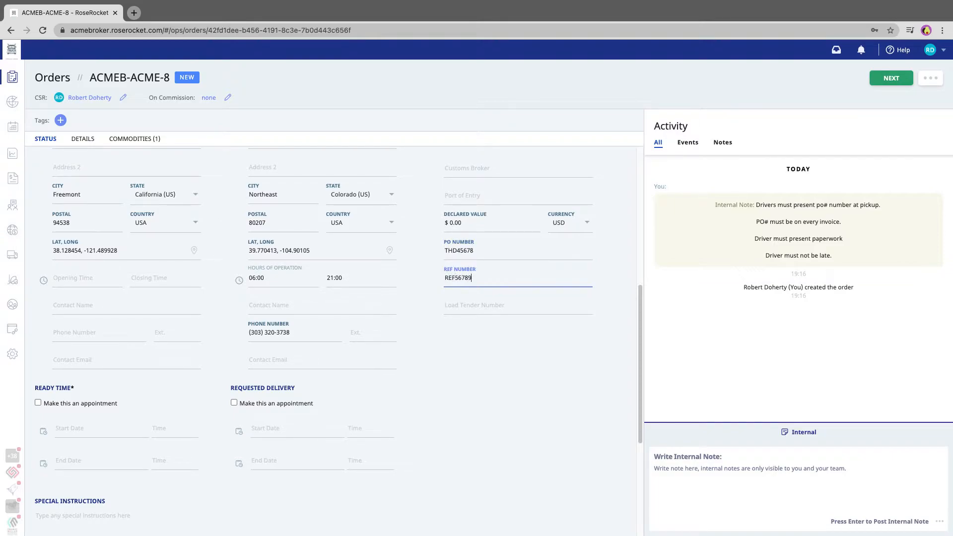
click(466, 304)
text(LT34567)
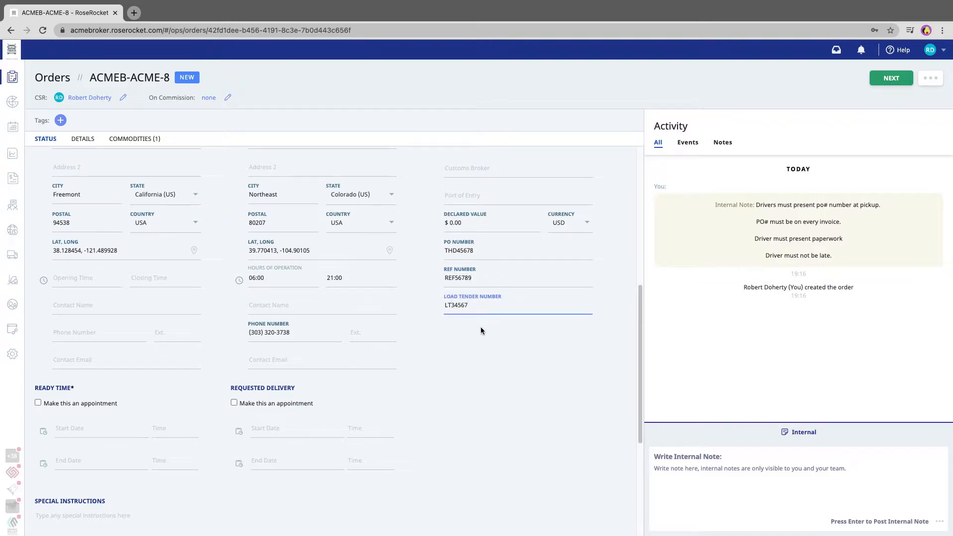
- Append a second PO number to the existing one, separated by a slash
double_click(488, 252)
click(488, 252)
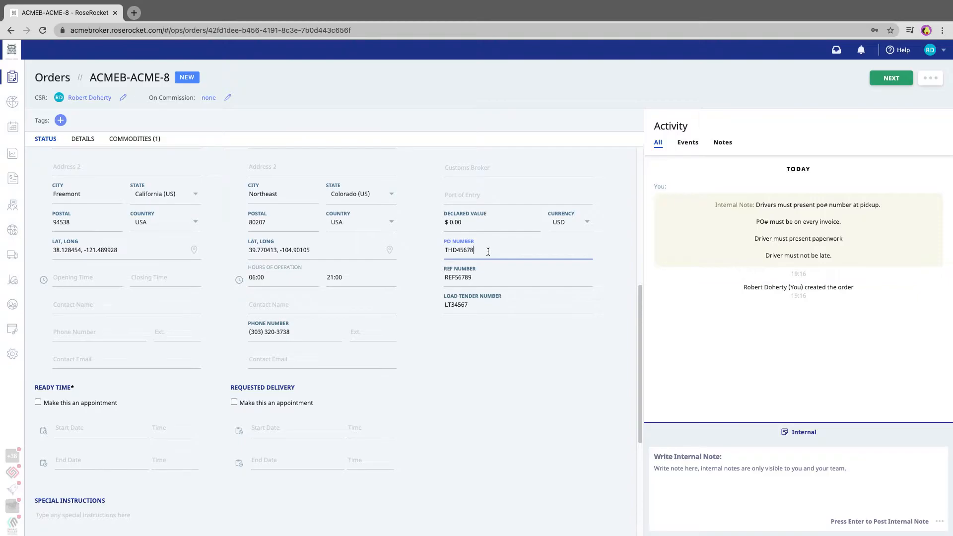
text(/ )
text( ? )
text( / )
text(THD)
text(4567)
key(BackSpace)
text(888)
click(469, 349)
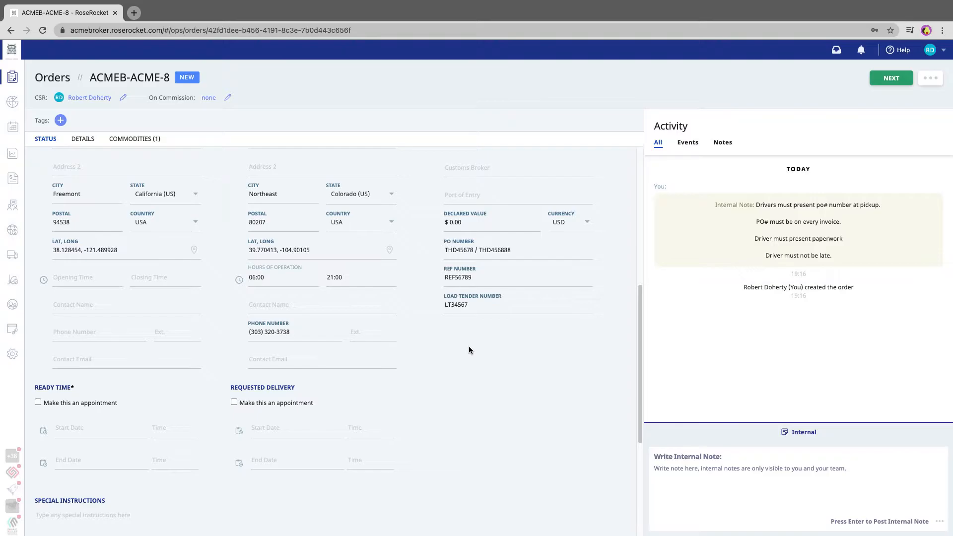
scroll(468, 347, down, 3)
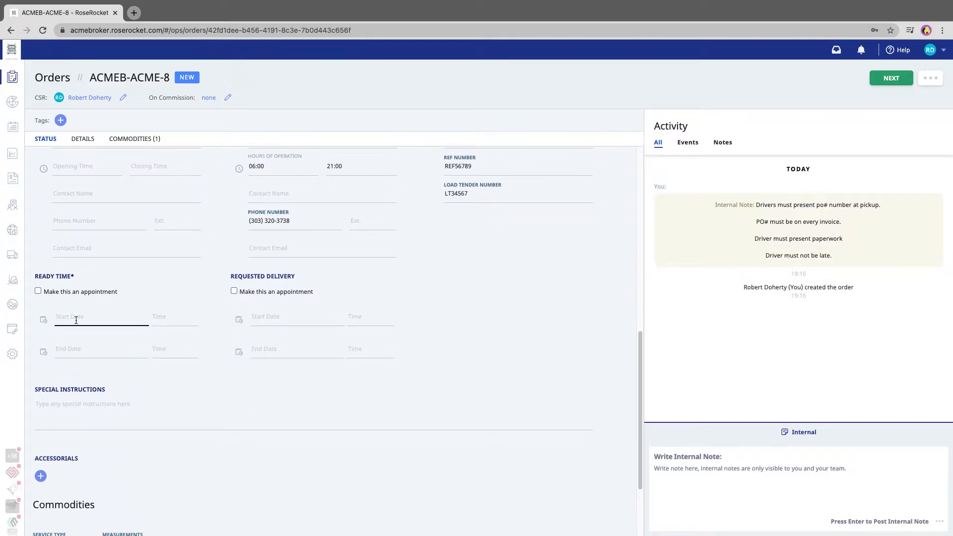
click(76, 320)
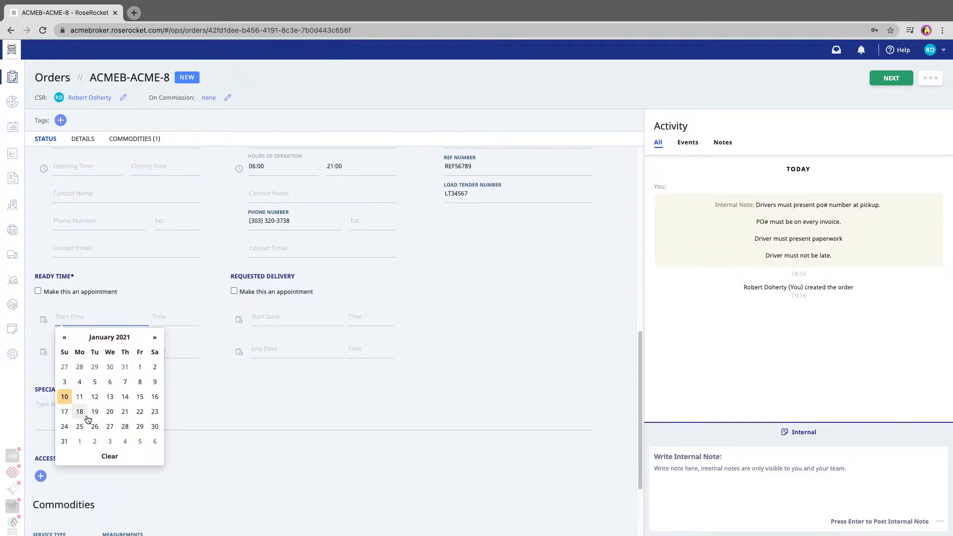
click(66, 395)
click(156, 344)
click(178, 317)
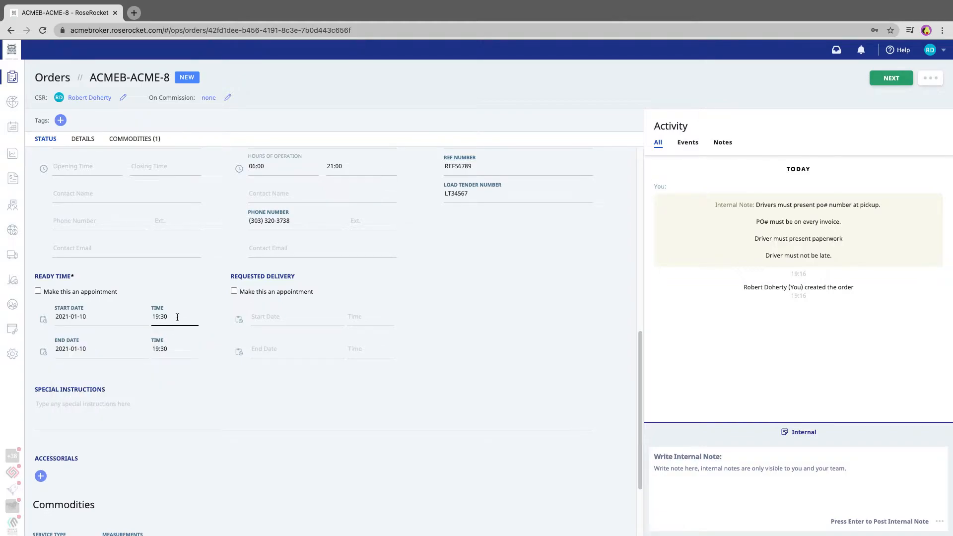
click(177, 317)
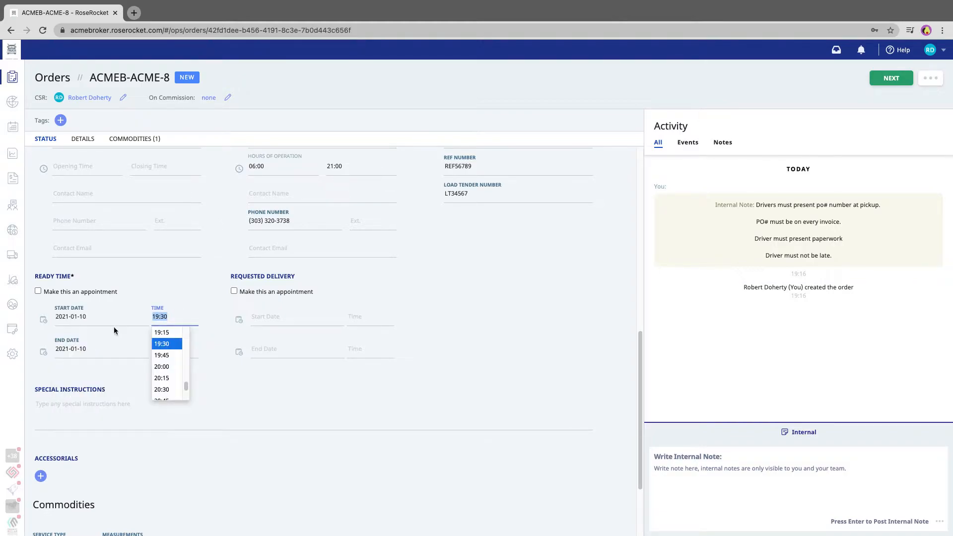
click(114, 326)
click(79, 396)
click(166, 318)
text(12p)
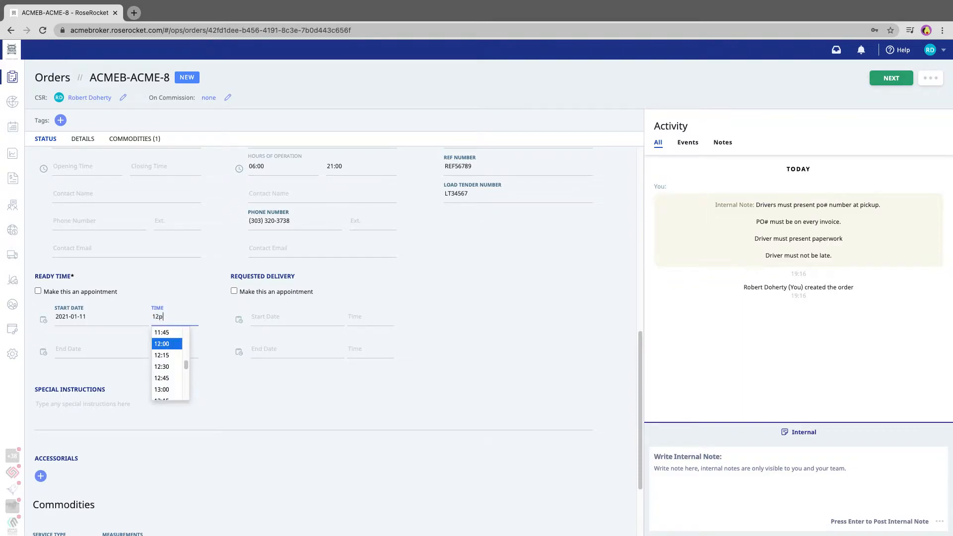
- Set the shipper's ready time to 2021-01-11 from 08:00 to 12:00
click(114, 320)
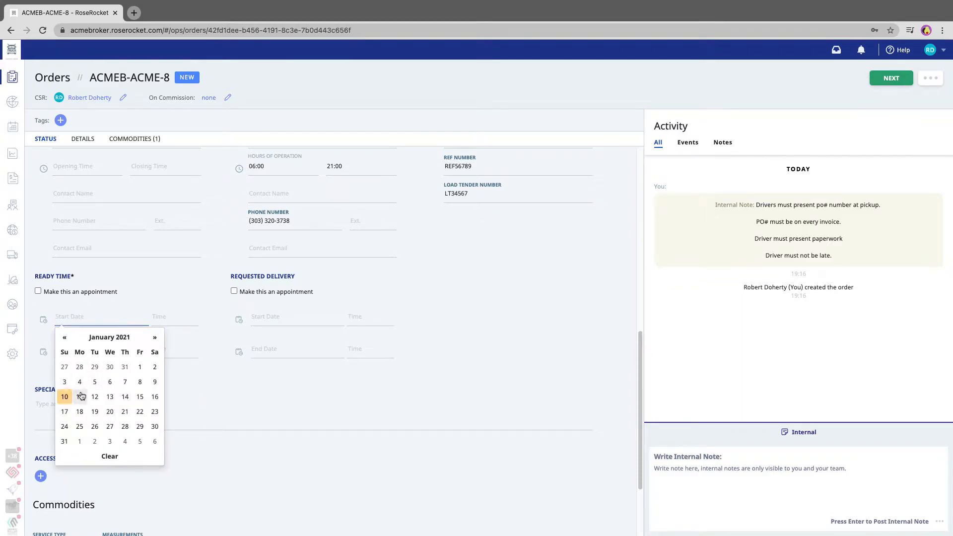
click(81, 395)
click(187, 319)
text(8:00)
key(Tab)
key(Tab)
click(186, 350)
triple_click(186, 350)
- Set the requested delivery to 2021-01-13 from 12:00 to 17:00
scroll(353, 311, up, 10)
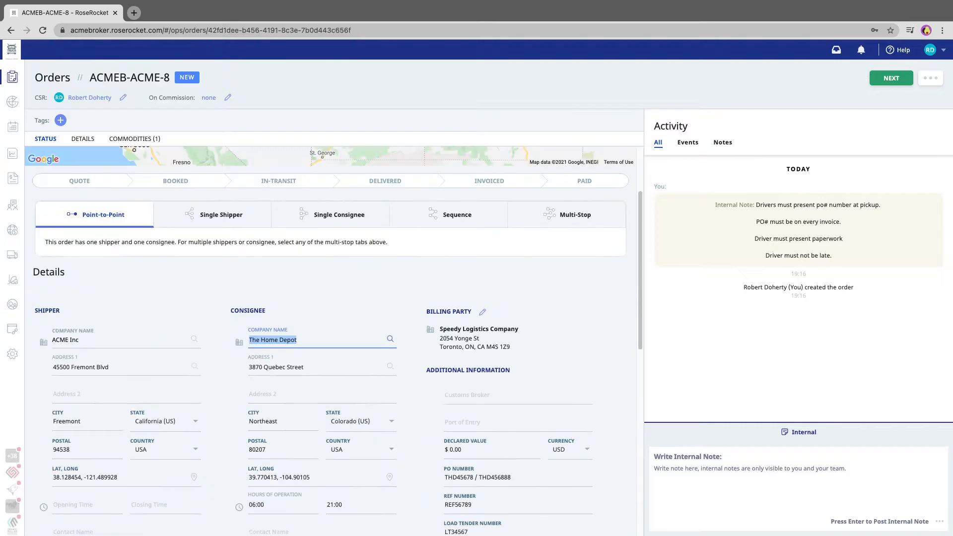
scroll(353, 311, down, 5)
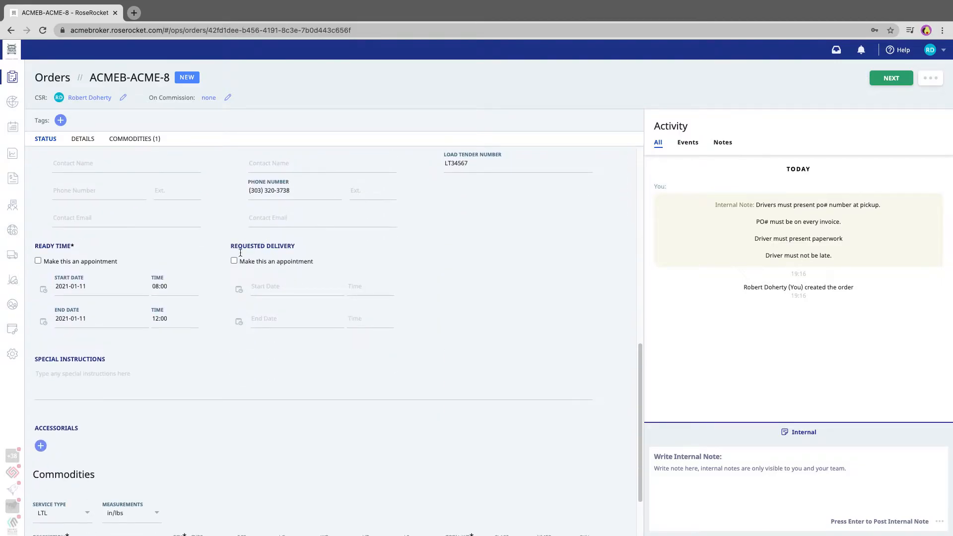
click(271, 287)
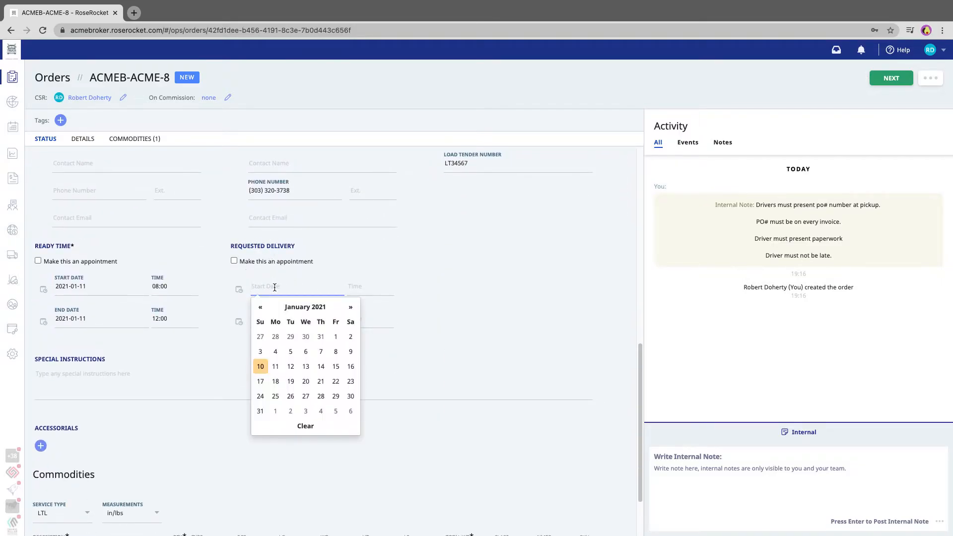
click(305, 366)
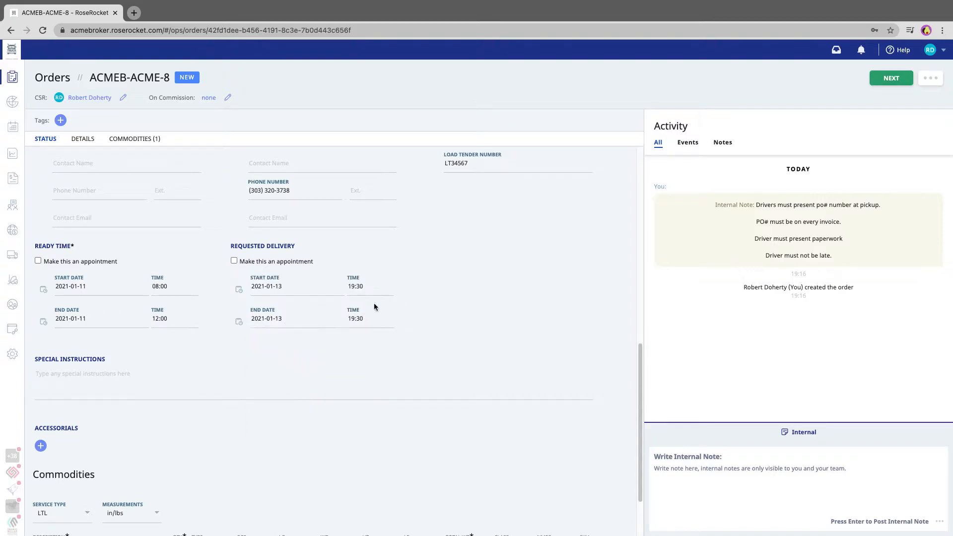
double_click(371, 286)
click(372, 286)
text(12:00)
key(Tab)
key(Tab)
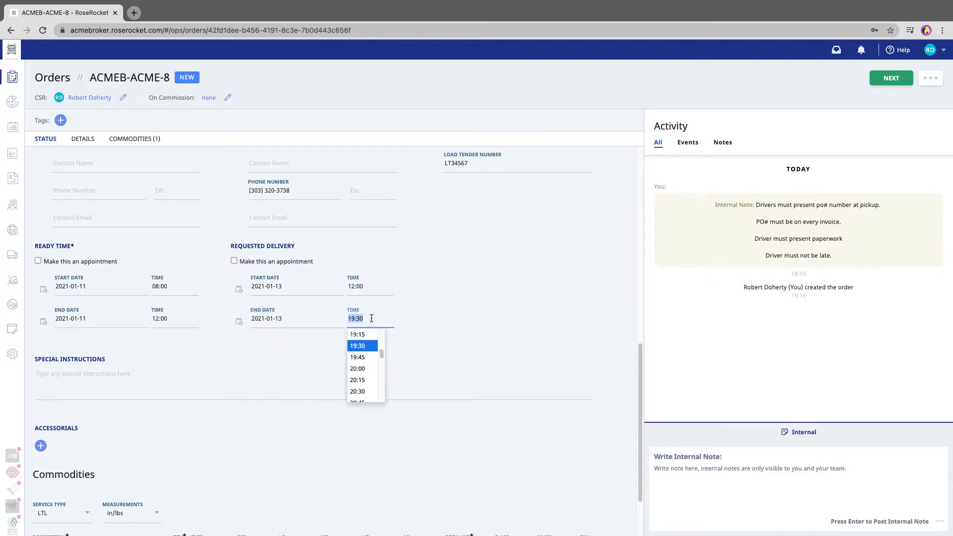
text(5pm)
key(Tab)
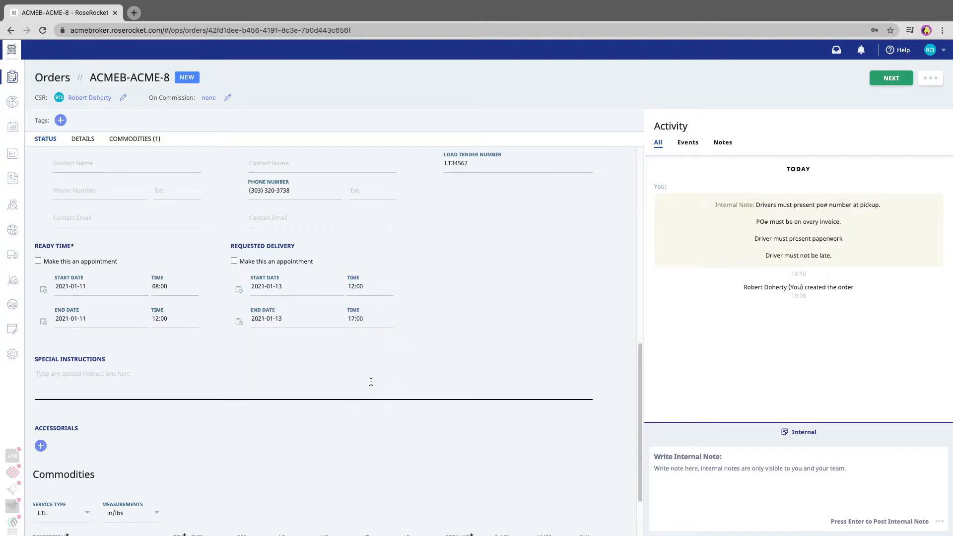
- Add the special instructions "DOn't be late, please!" to the order
scroll(367, 380, down, 3)
click(140, 294)
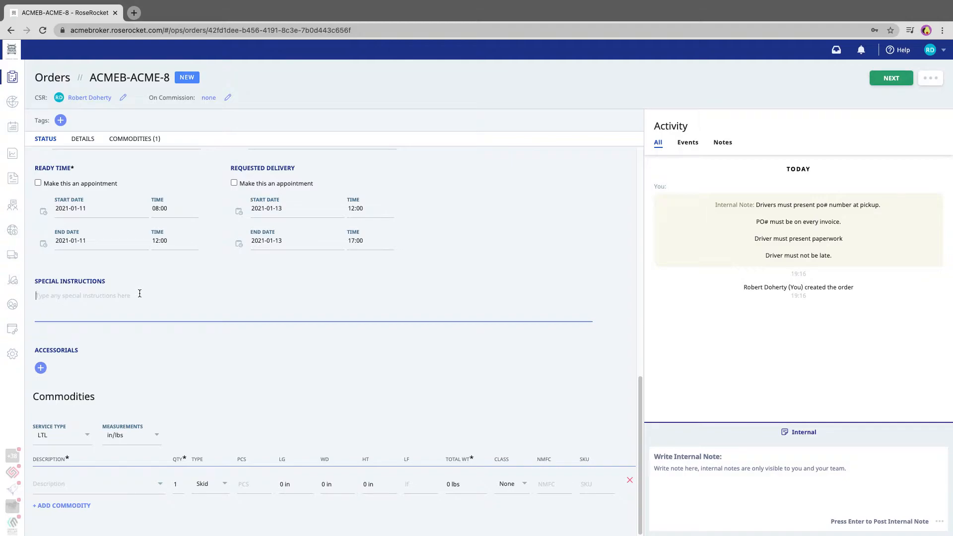
text(DOn't be late, please!)
click(237, 377)
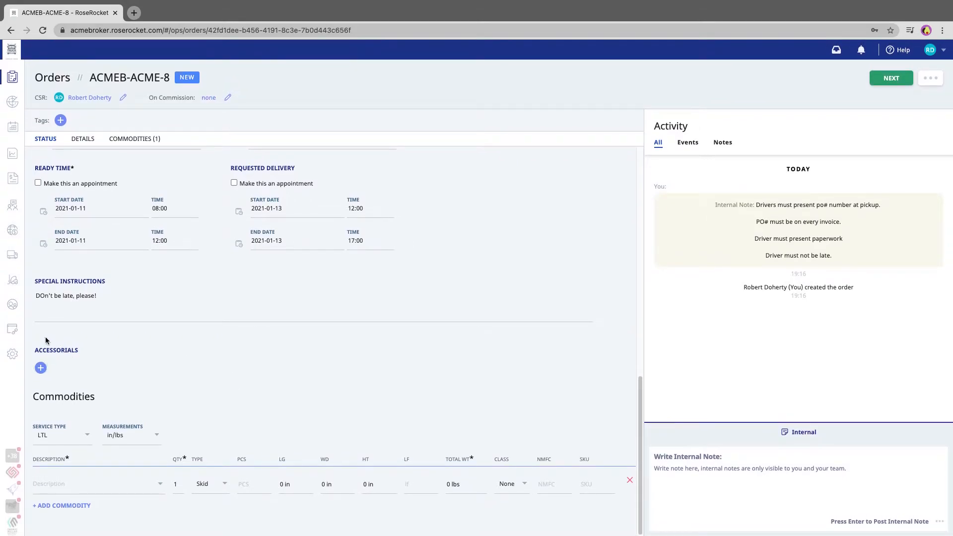
- Look through the list of accessorials available for the order and close it without choosing one
click(41, 368)
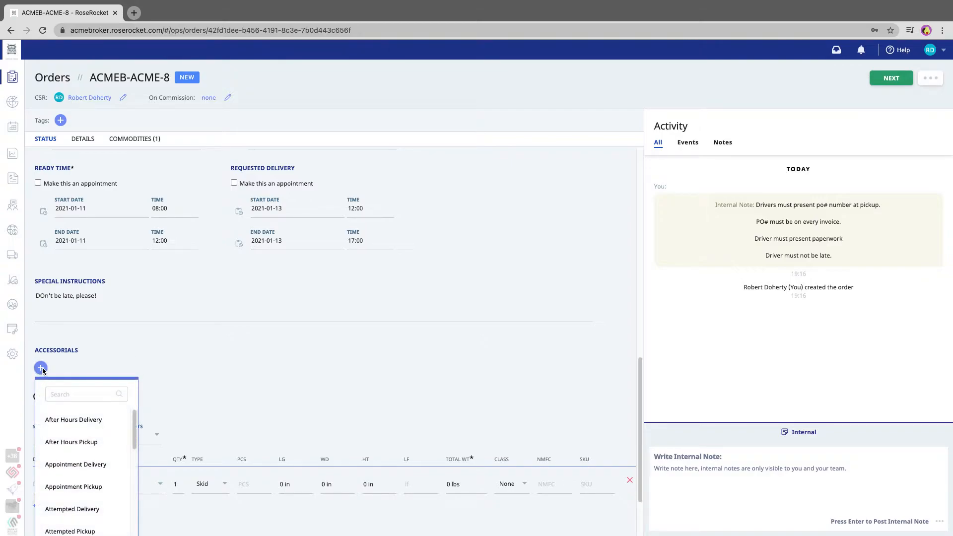
scroll(87, 446, down, 5)
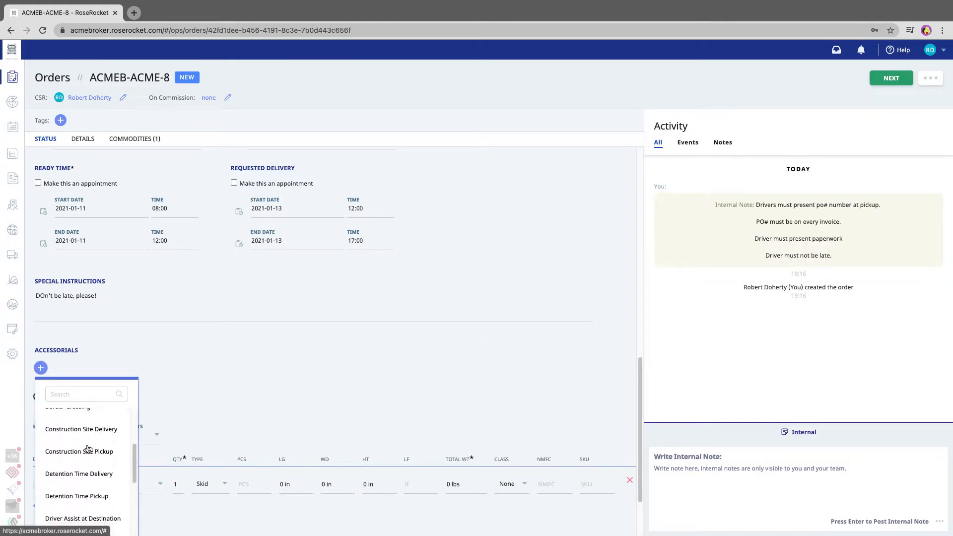
scroll(88, 449, down, 3)
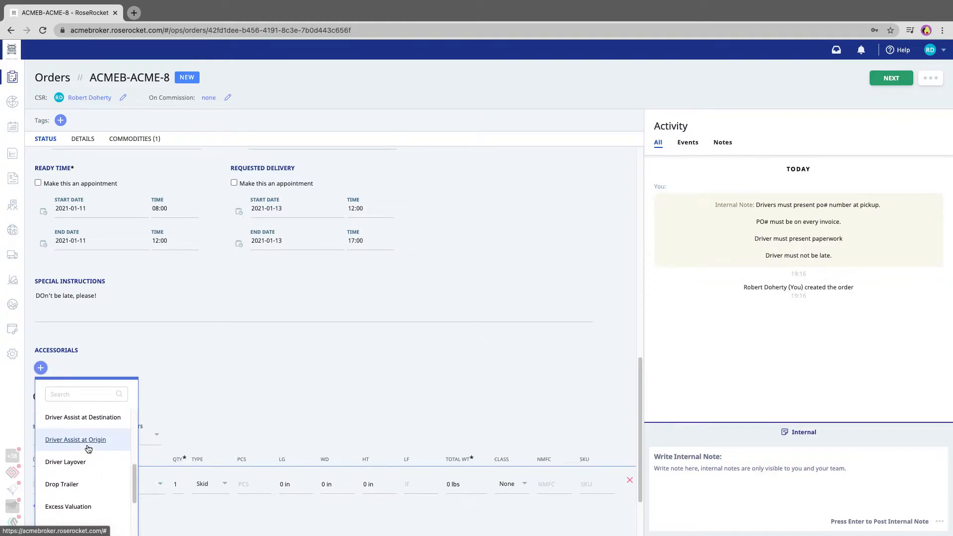
scroll(89, 447, up, 8)
scroll(150, 361, down, 1)
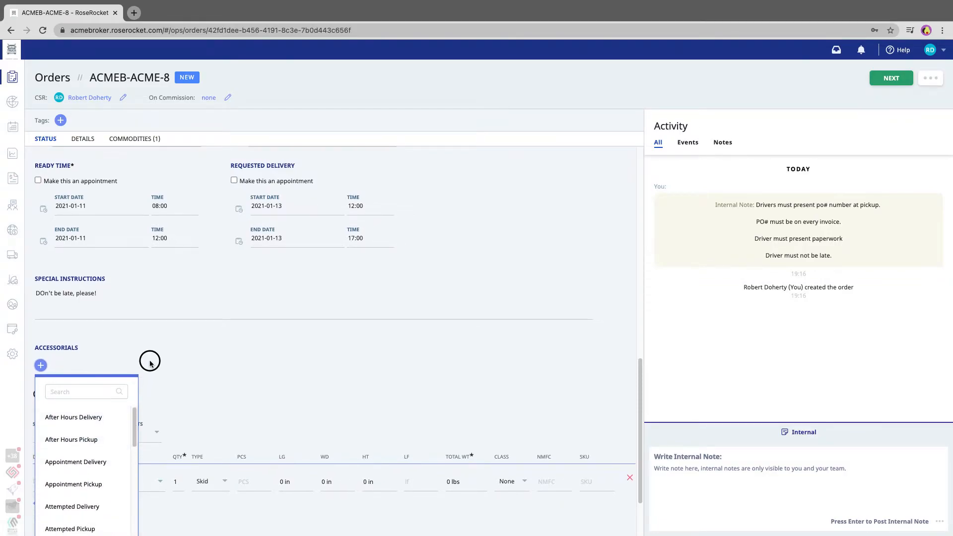
click(149, 362)
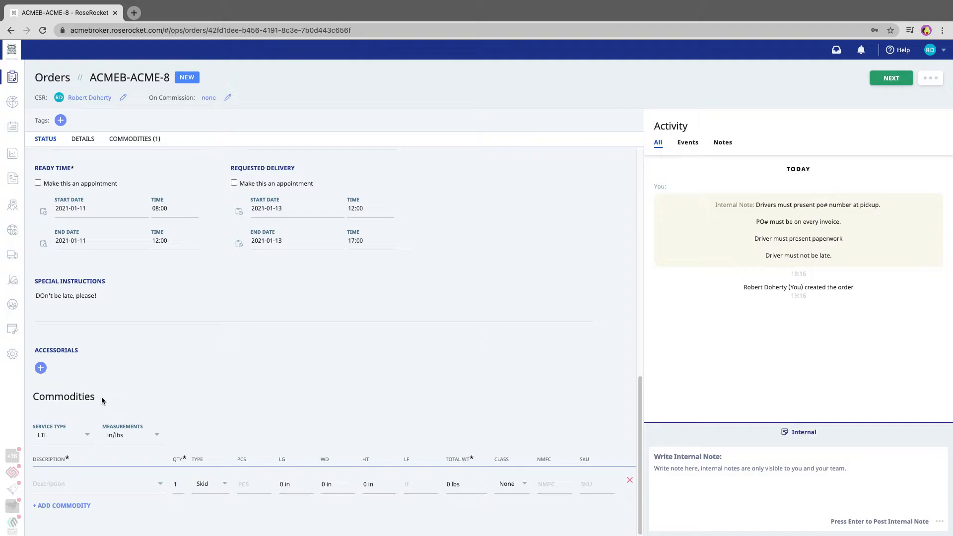
- Set the commodities' service type to FTL and describe the first commodity as Hammers
click(88, 435)
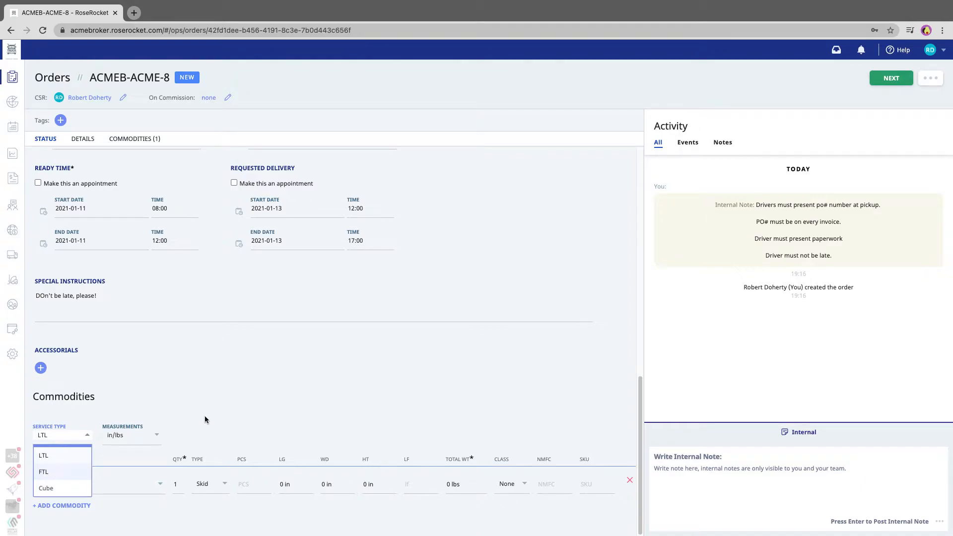
click(51, 474)
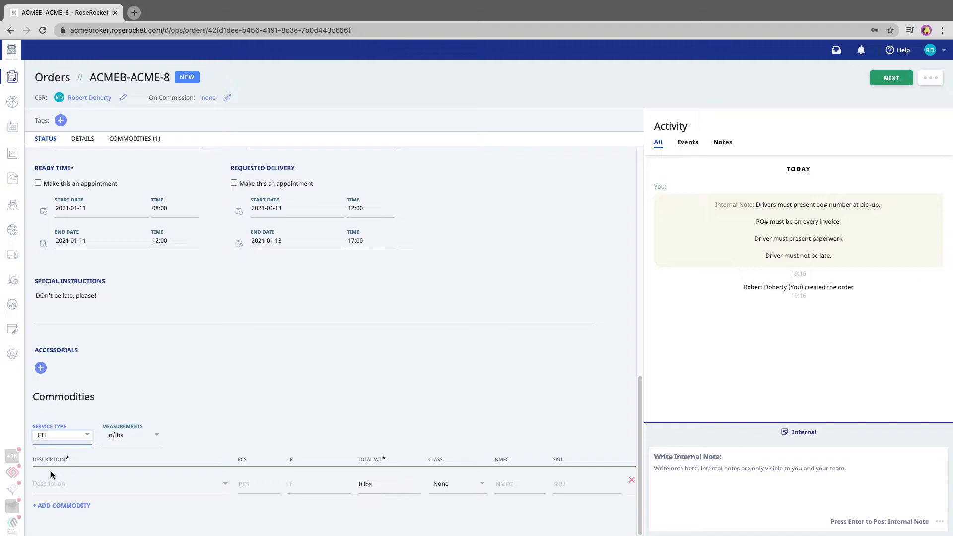
click(52, 484)
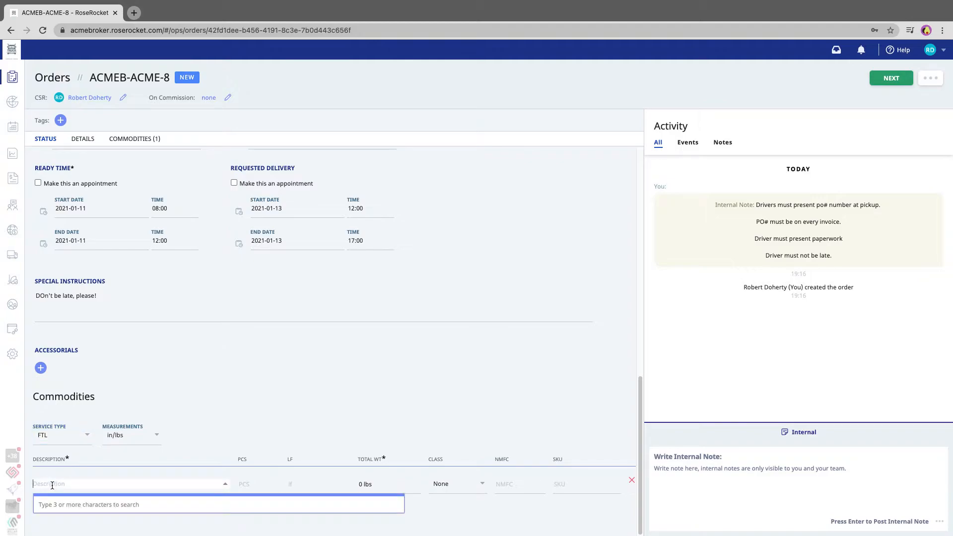
text(Hammers)
key(Return)
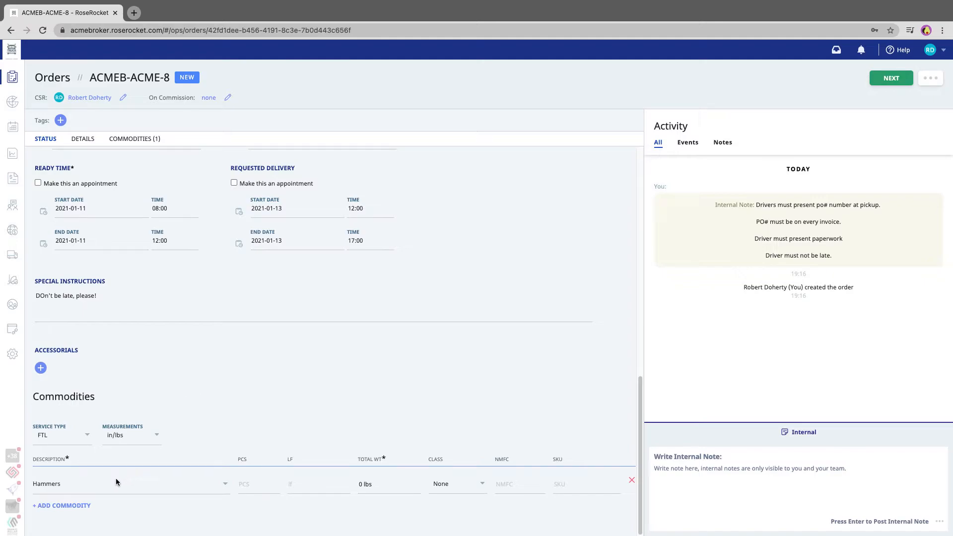
- Enter 53 linear feet and a total weight of 50,000 lbs for the Hammers
click(304, 486)
text(53)
click(372, 487)
text(50,000)
click(418, 398)
- Switch the service type to LTL and set the Hammers quantity to 3
click(82, 436)
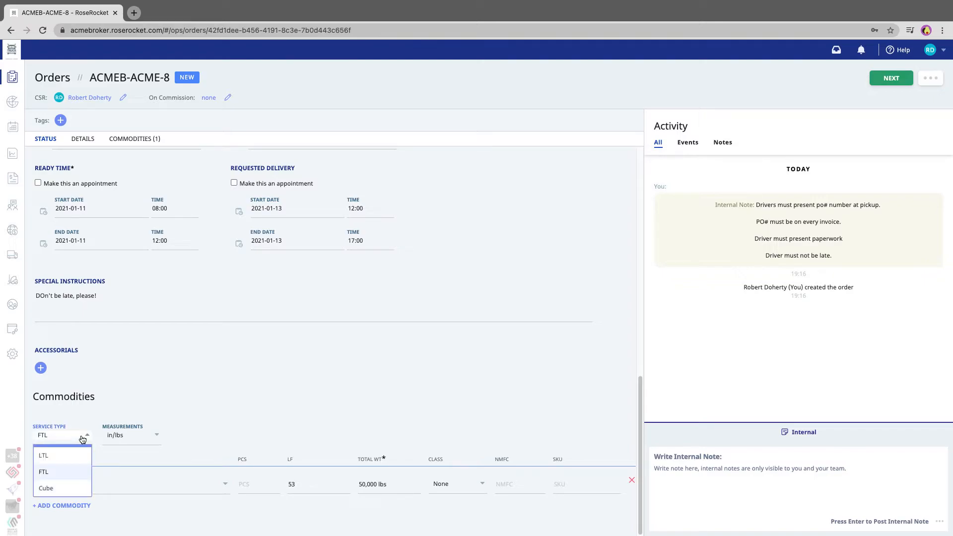
click(44, 455)
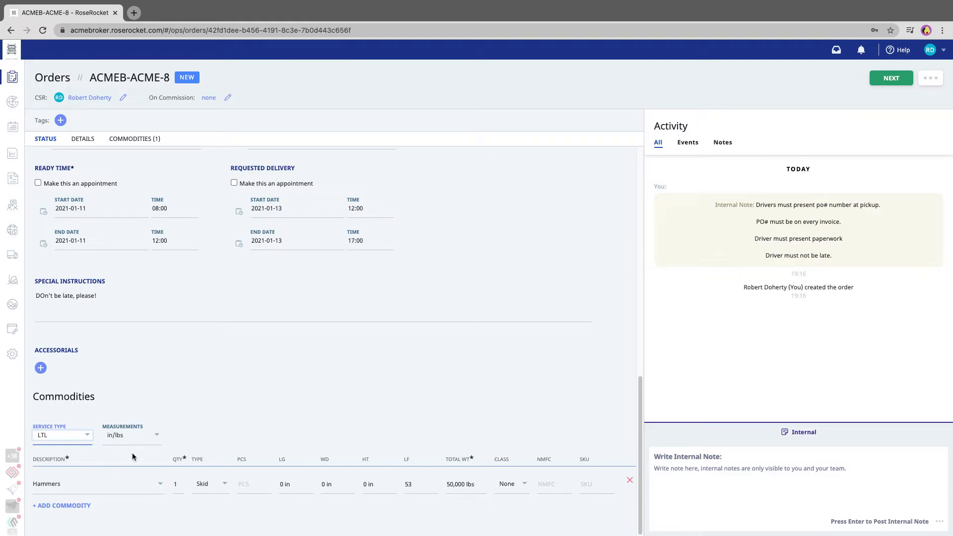
double_click(177, 485)
text(3)
- Set the Hammers dimensions to 48 in long, 40 in wide and 96 in high
click(298, 484)
text(48)
key(Tab)
text(40)
key(Tab)
text(96)
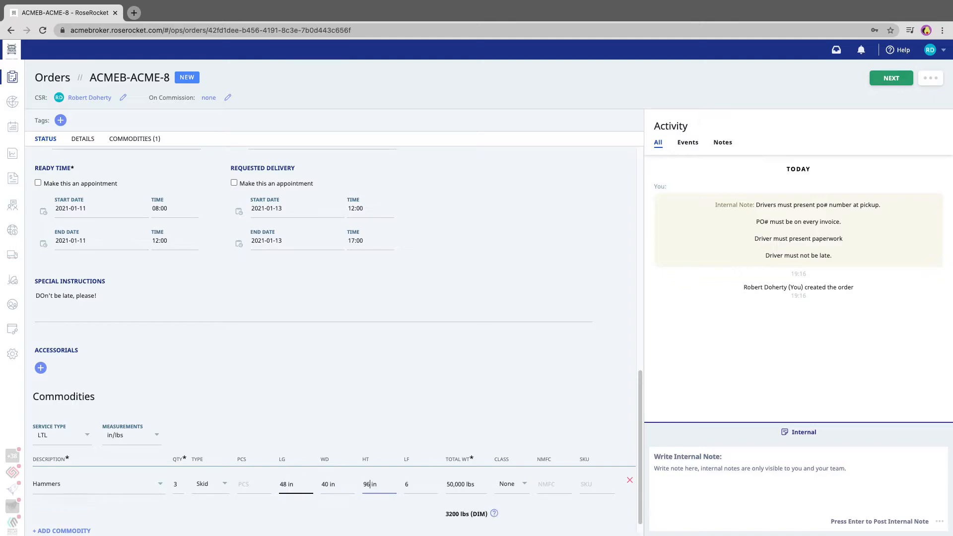
click(292, 437)
- Try to set the Hammers' linear feet to 8
click(415, 491)
text(8)
click(403, 396)
- Set the total weight of the Hammers to 4,444 lbs
double_click(466, 484)
triple_click(466, 484)
text(4444)
click(466, 420)
click(453, 489)
click(469, 400)
- Add two more commodity lines and describe the first of them as Nails
scroll(486, 414, down, 1)
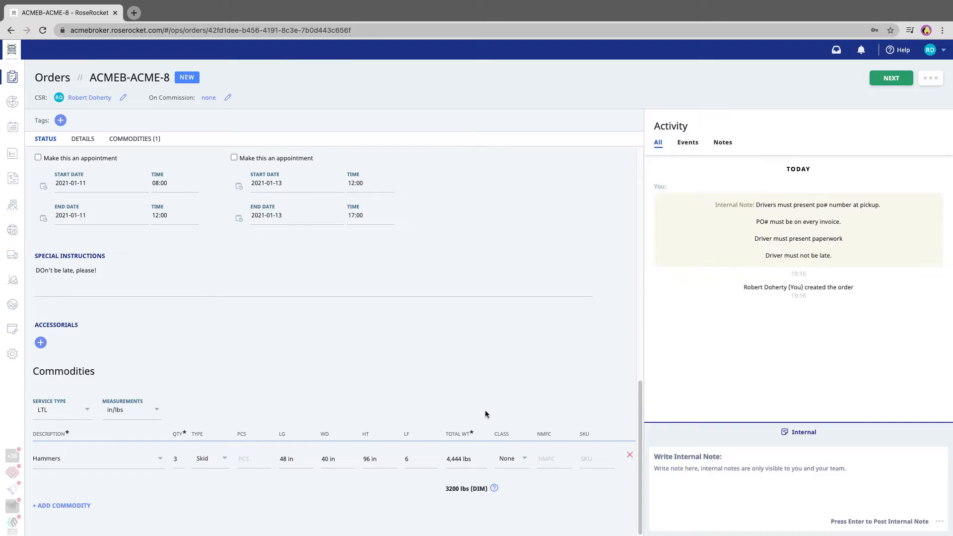
click(72, 505)
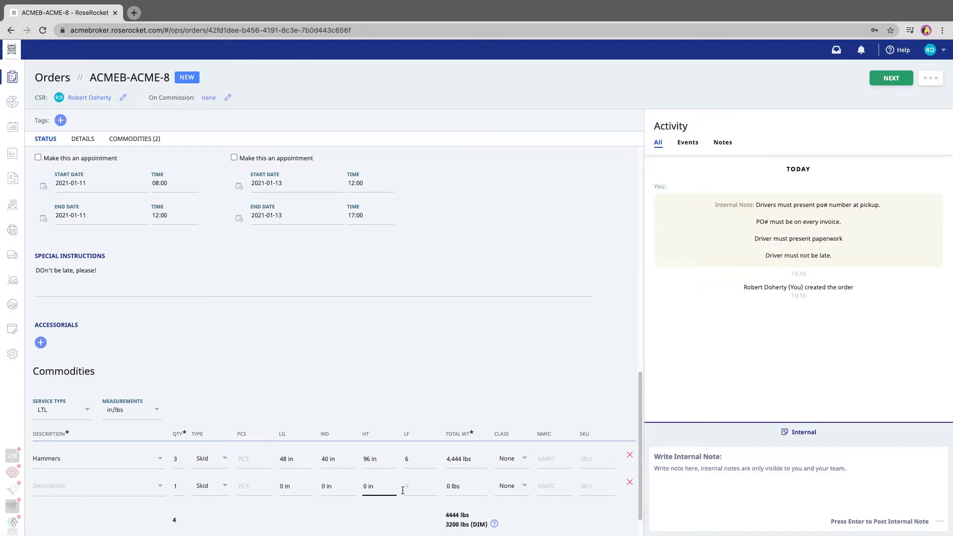
scroll(125, 515, down, 1)
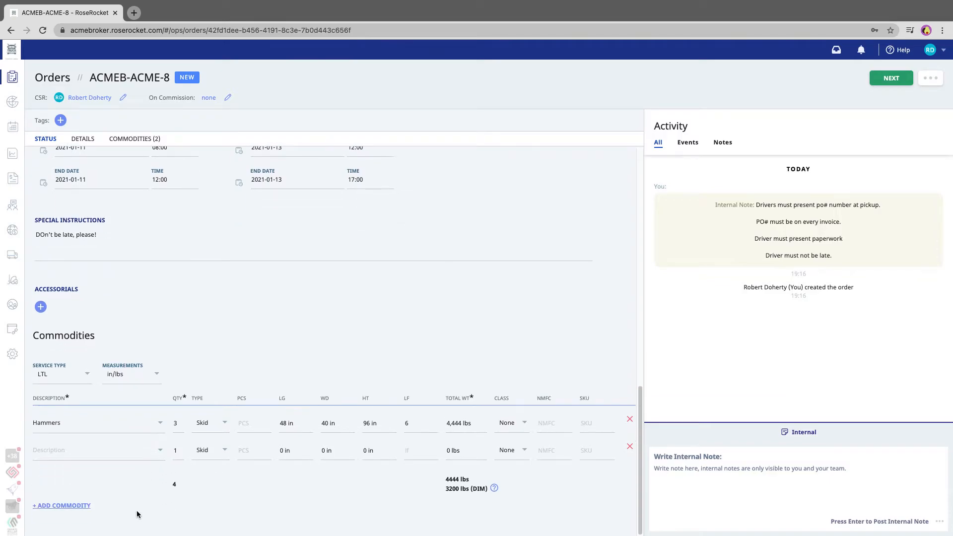
click(80, 505)
click(89, 448)
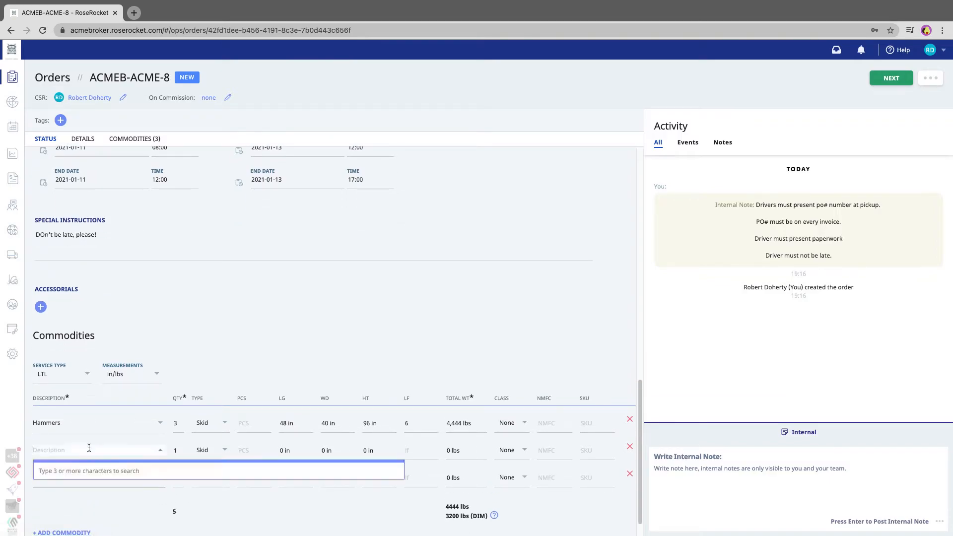
text(Nails)
key(Tab)
- Set the Nails dimensions to 40 × 40 × 40 in with 2 linear feet
key(Tab)
key(Tab)
key(Tab)
text(40)
key(Tab)
text(40)
key(Tab)
text(40)
key(Tab)
text(2)
- Set the Nails' total weight to 900 lbs and delete the blank commodity line
key(Tab)
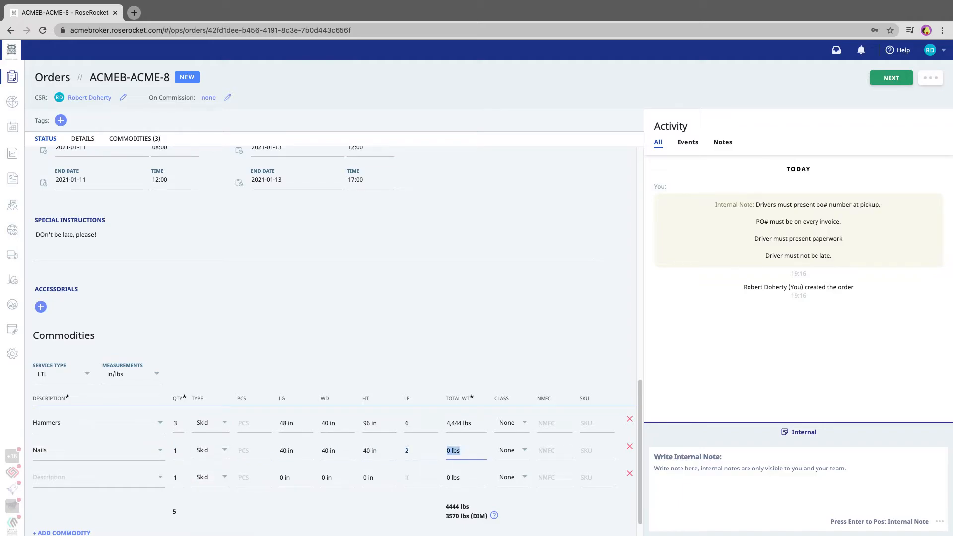
text(900)
click(614, 477)
click(629, 473)
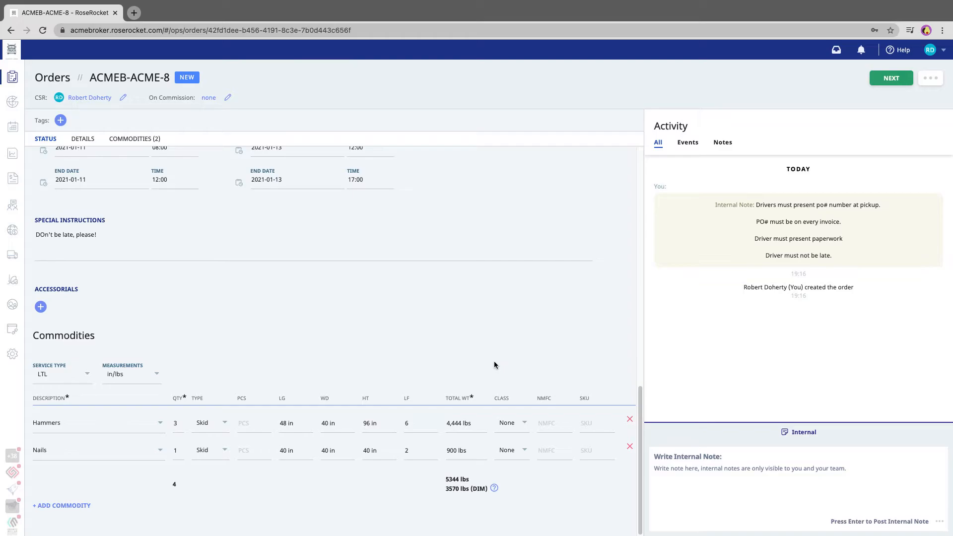
- Advance the order to quoting and save the consignee's address to the Address Book
click(892, 79)
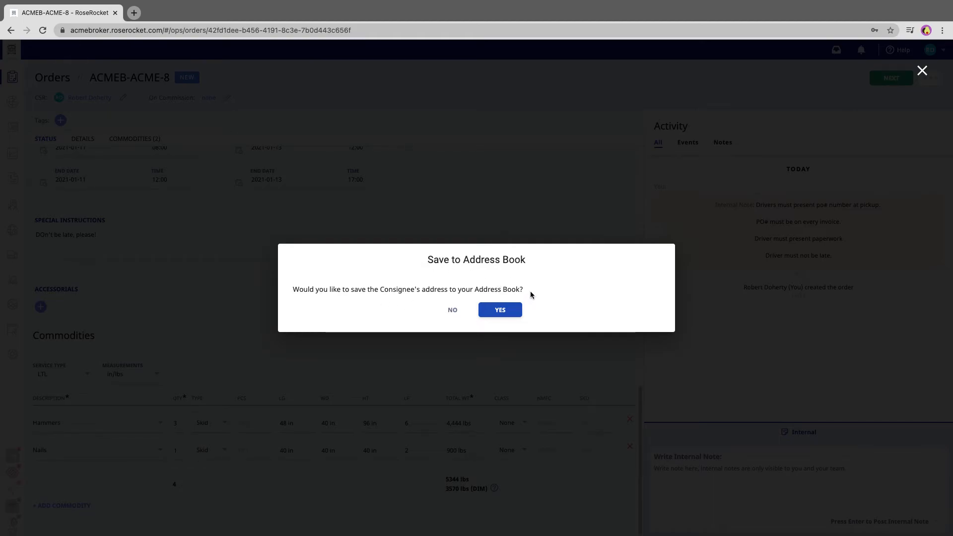
drag(381, 290, 414, 290)
click(472, 275)
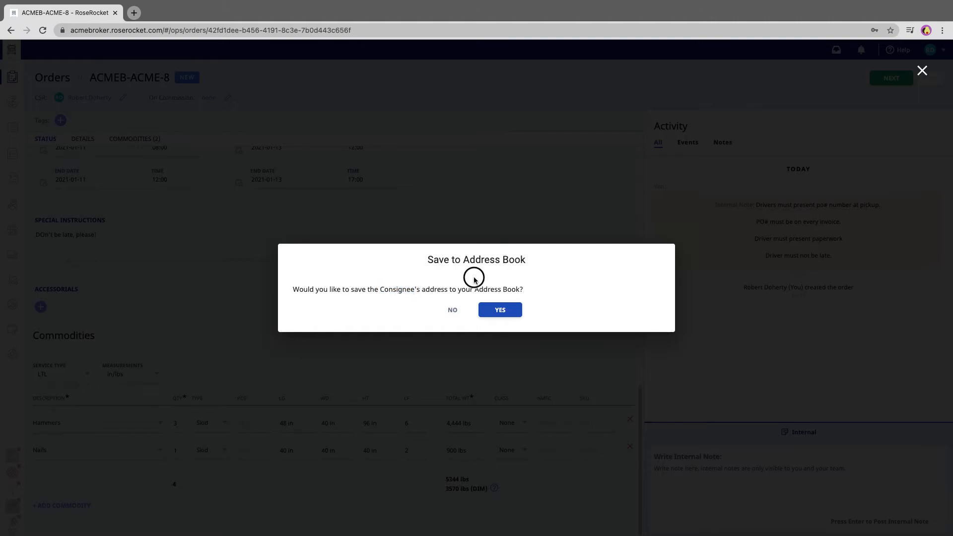
click(499, 316)
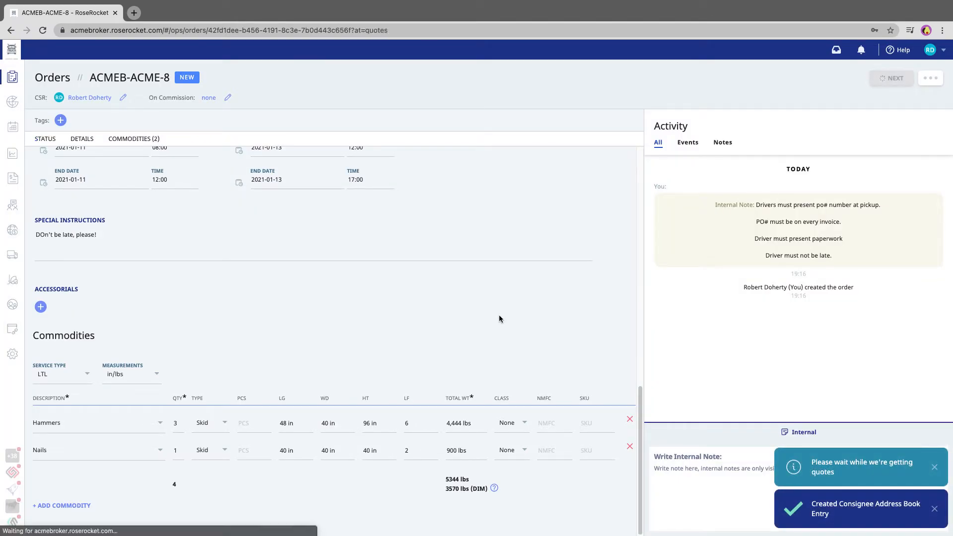
- Add partner carrier costs to the order with Partner Freight at $400.00, saving without adding a quote
scroll(451, 319, up, 5)
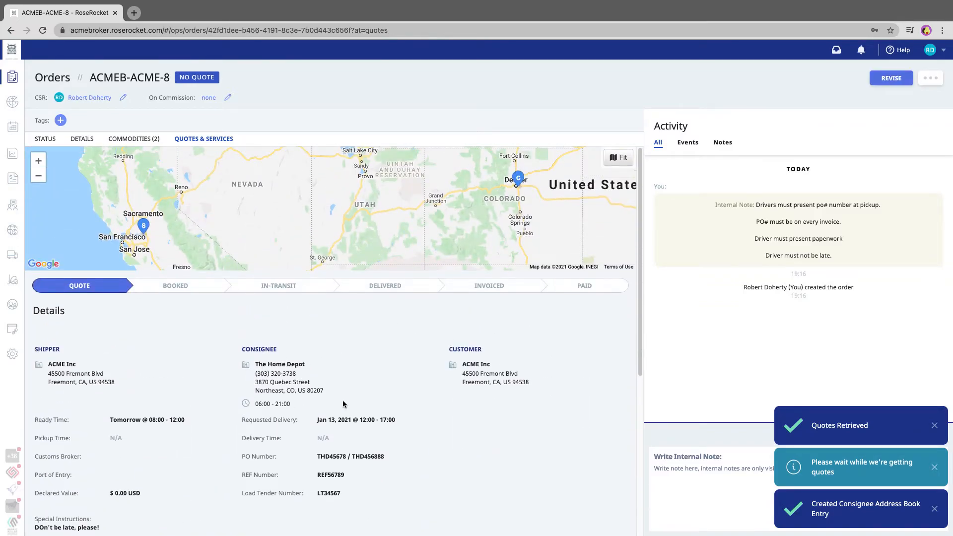
scroll(346, 403, down, 5)
scroll(344, 403, down, 1)
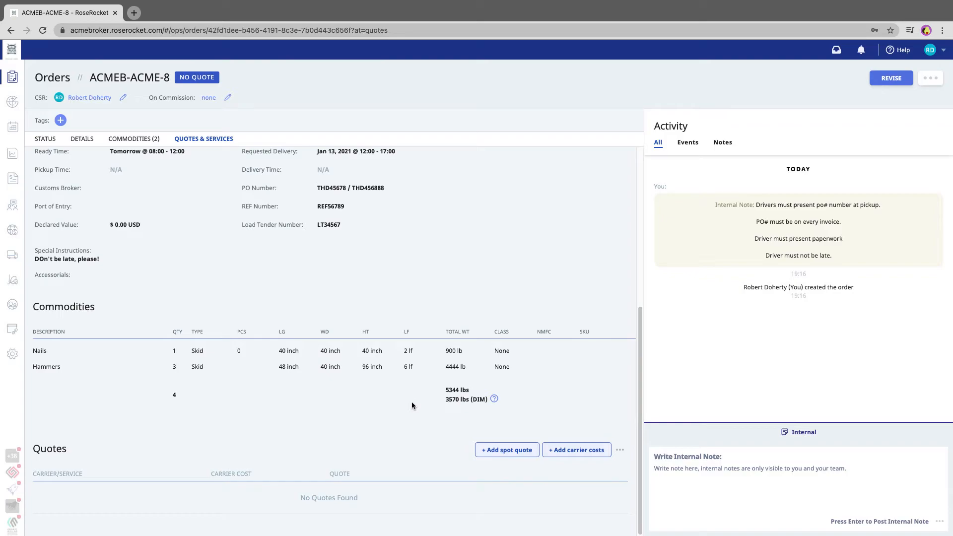
click(574, 453)
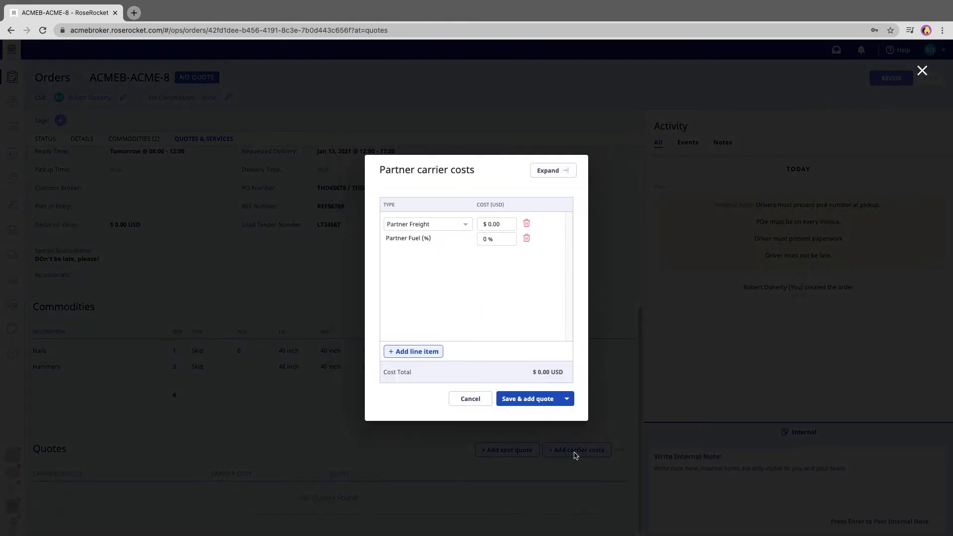
click(512, 223)
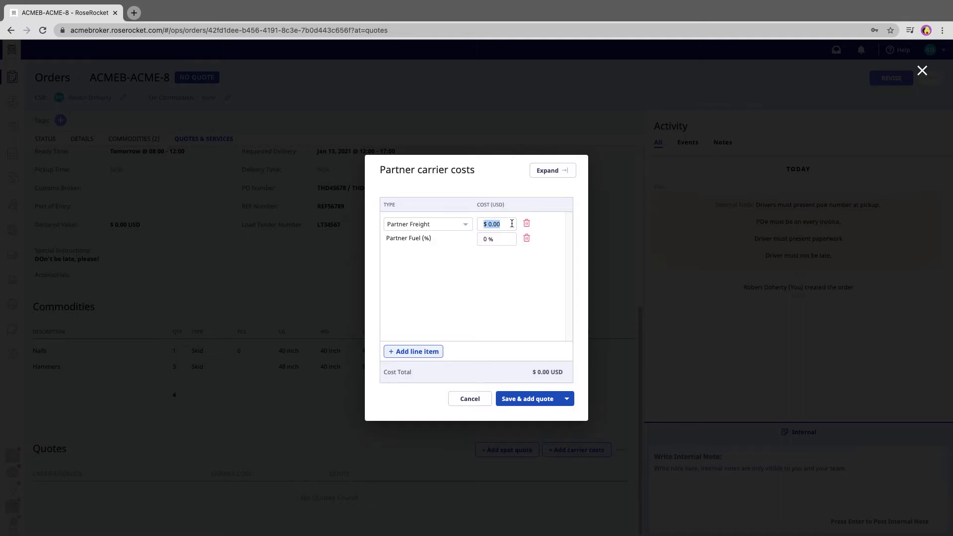
text(400)
click(565, 400)
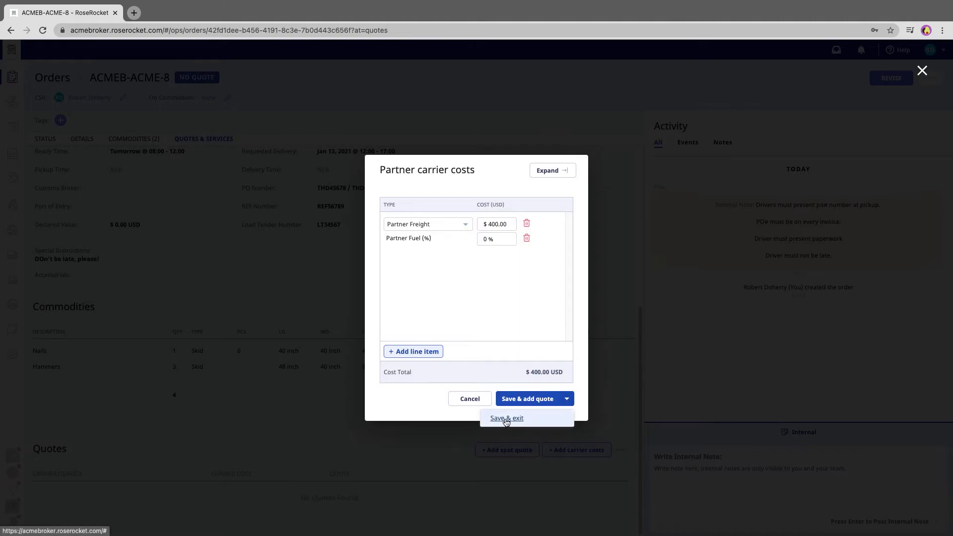
click(506, 419)
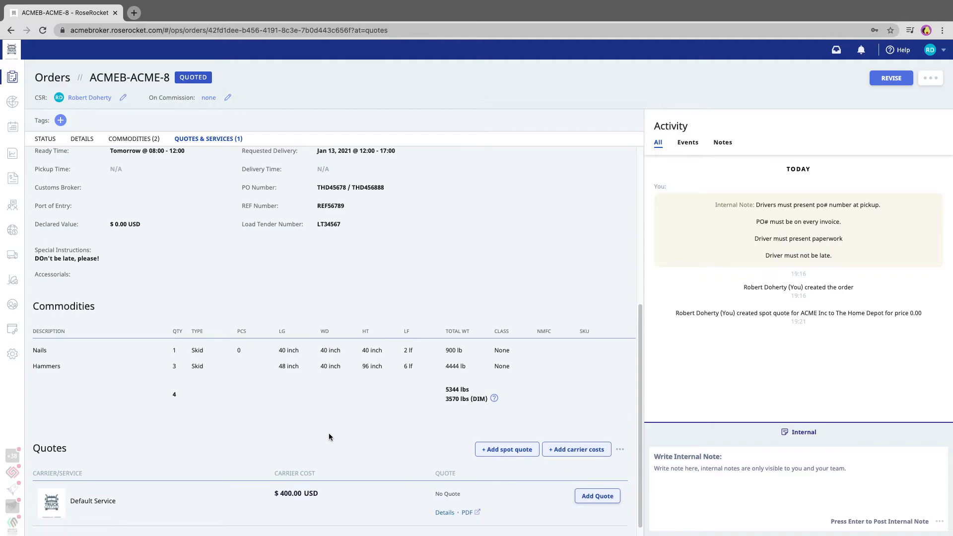
- Start a second set of carrier costs using Partner Freight (per mile) with a quantity of 400
scroll(329, 437, down, 1)
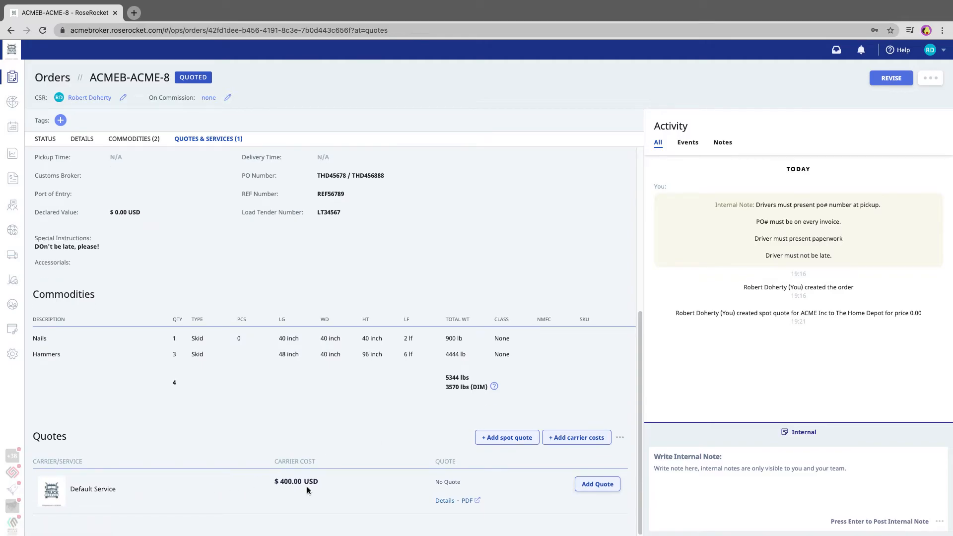
click(569, 439)
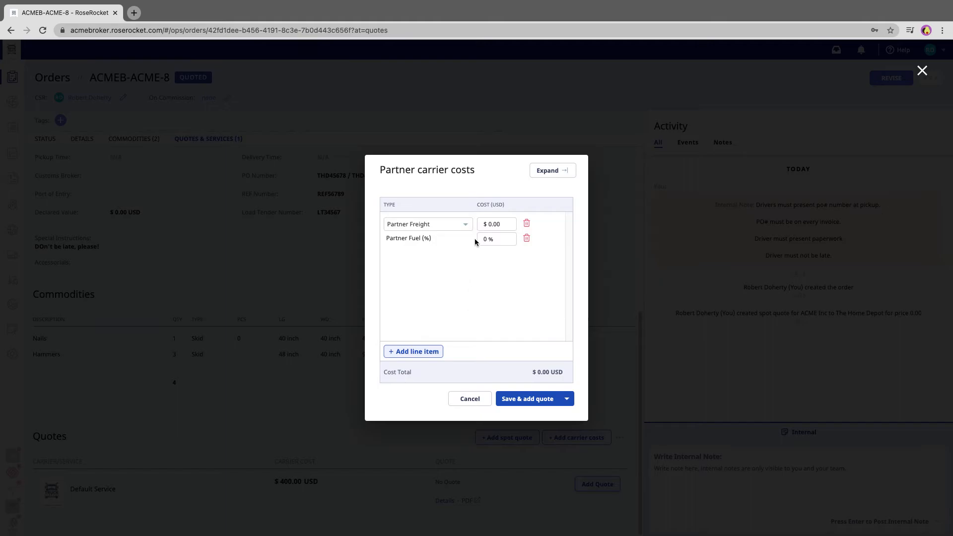
click(467, 224)
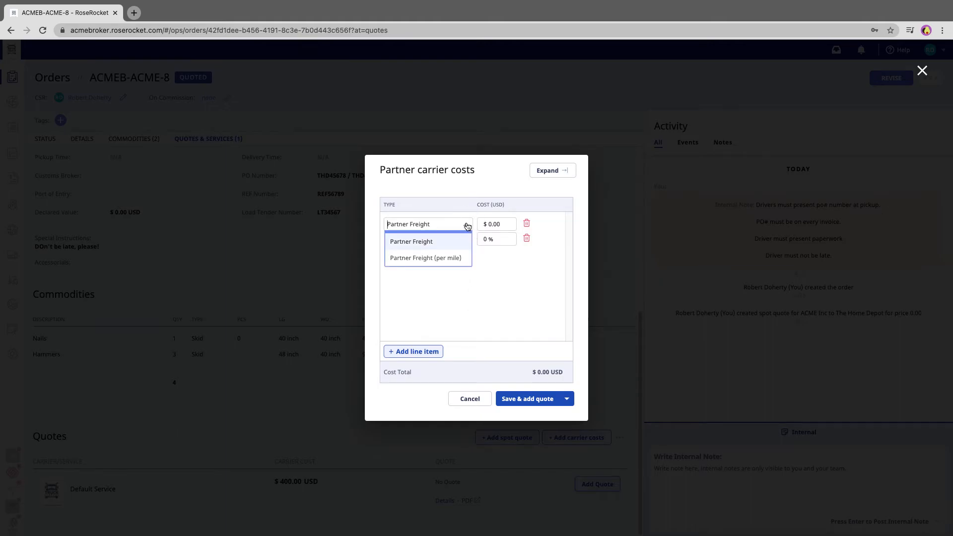
click(438, 260)
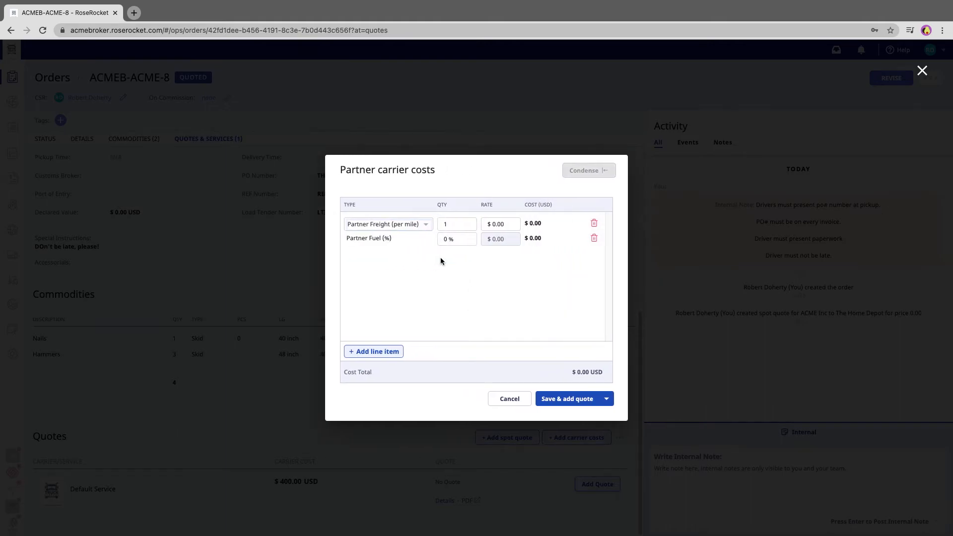
click(451, 225)
text(400)
- Set the per-mile freight rate to $2.24 and save these carrier costs without adding a quote
key(Tab)
text(1.2)
text(2.2)
text(4)
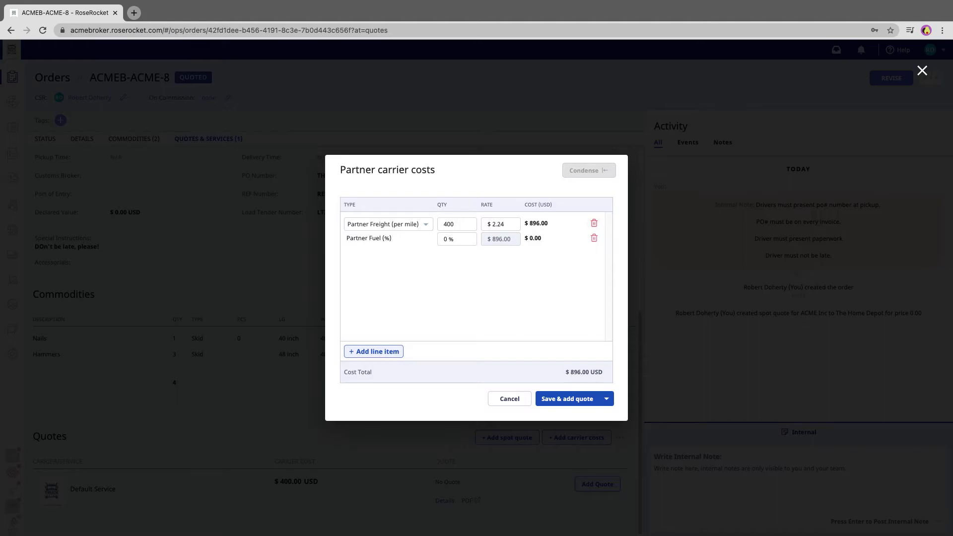
click(509, 224)
click(508, 194)
click(607, 400)
click(554, 420)
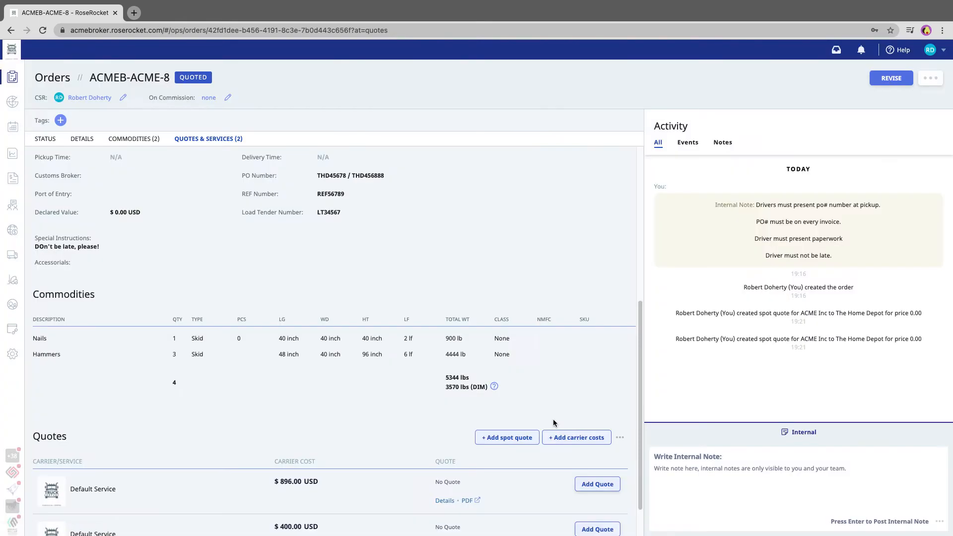
- Try out adding and removing a Miscellaneous line item in another set of carrier costs, and discard that set
scroll(553, 422, down, 1)
click(576, 391)
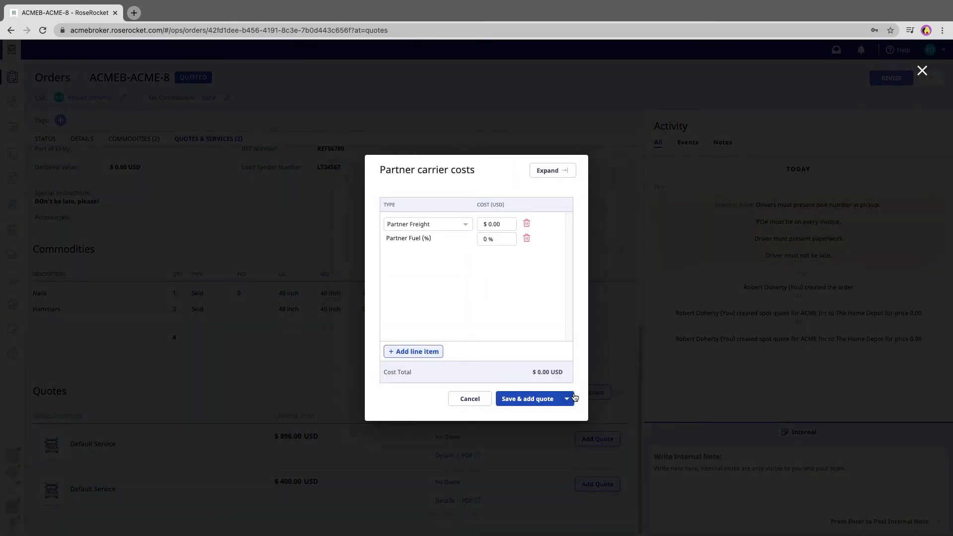
click(428, 353)
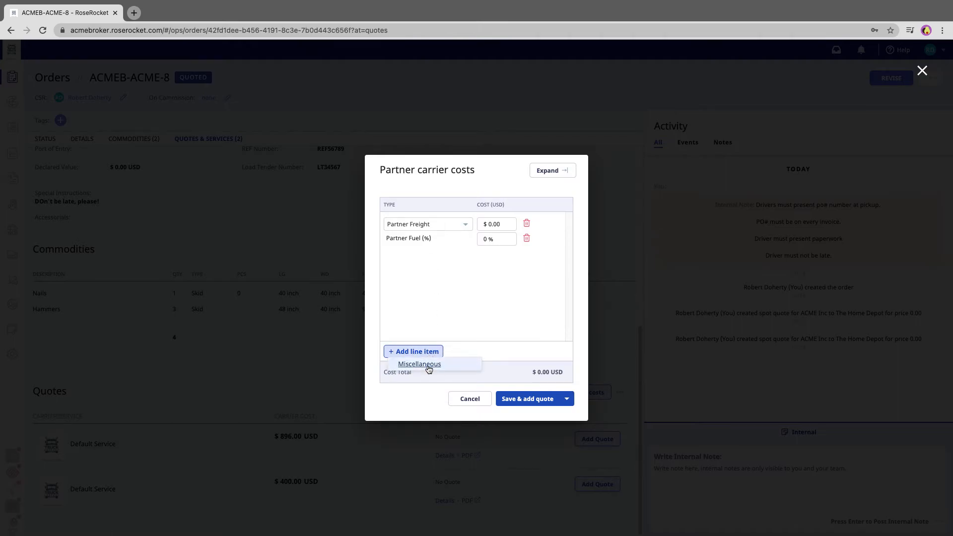
click(426, 364)
click(525, 254)
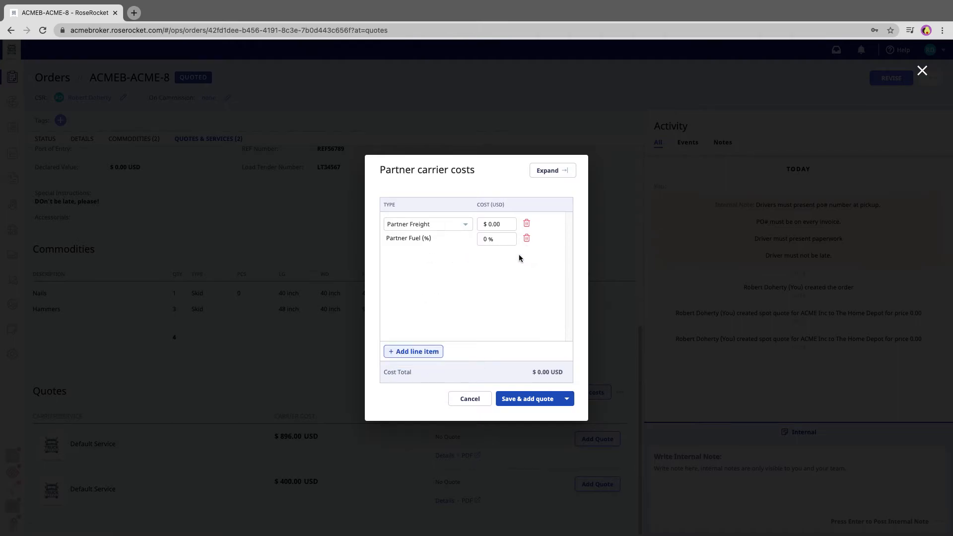
click(417, 355)
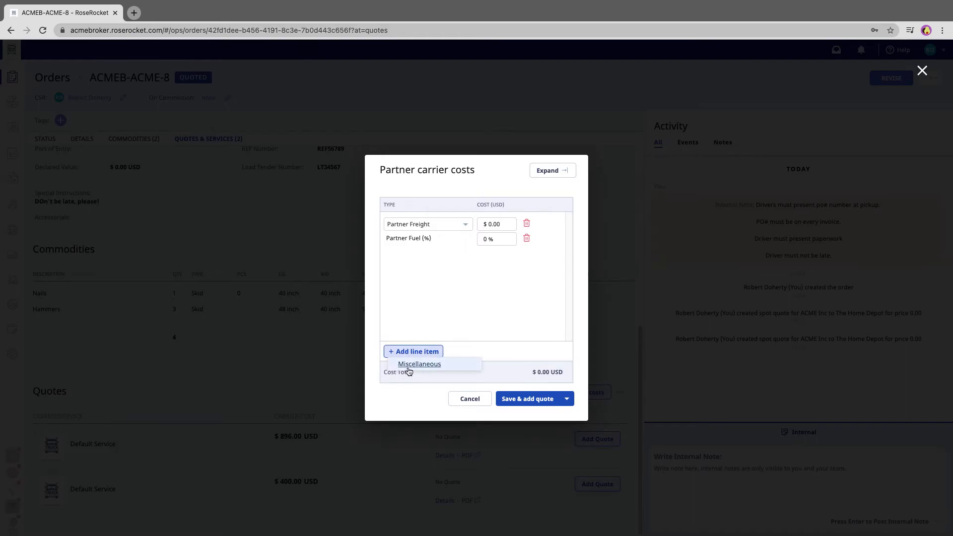
click(420, 363)
click(502, 254)
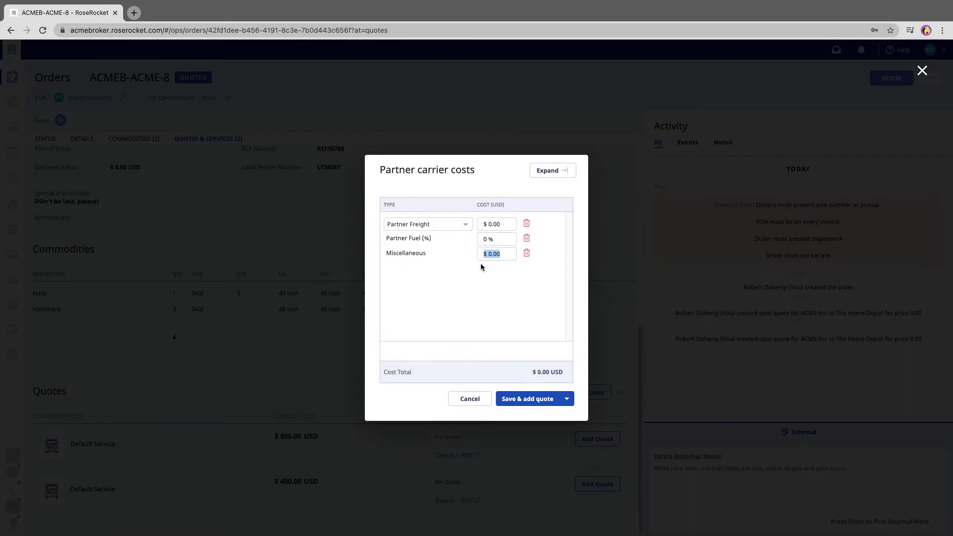
click(466, 399)
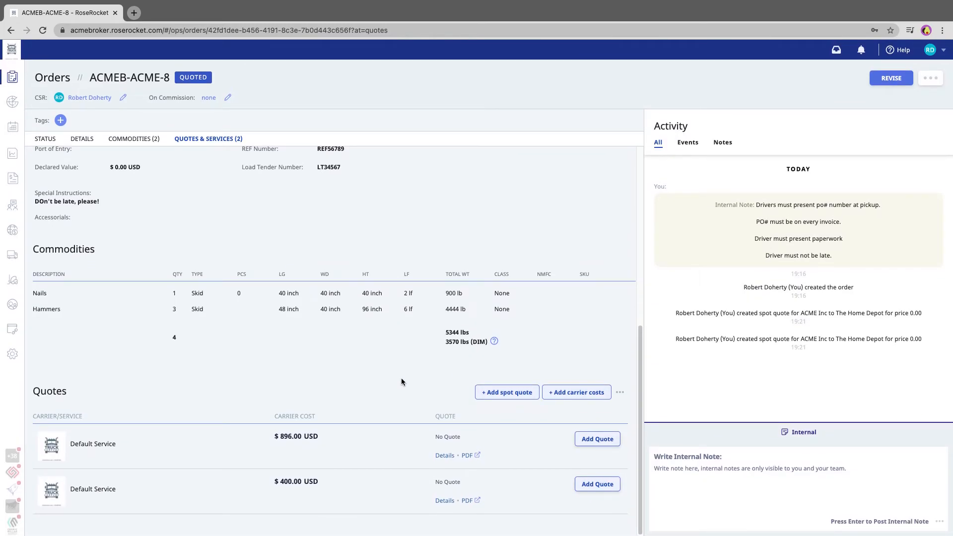
- Add partner carrier costs with Partner Freight at $450.00 and save them to start building a quote
click(594, 397)
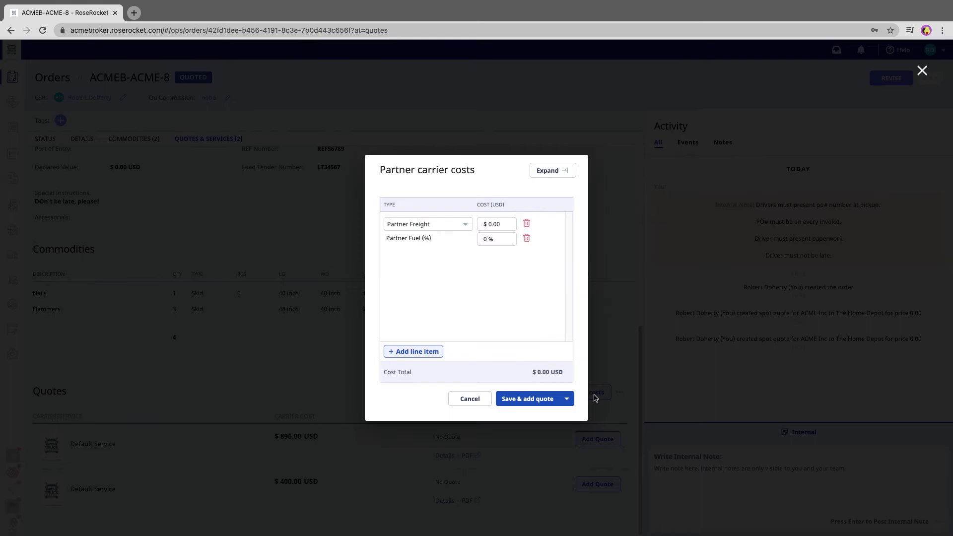
drag(483, 227, 499, 225)
text(450)
key(Tab)
click(533, 291)
click(566, 400)
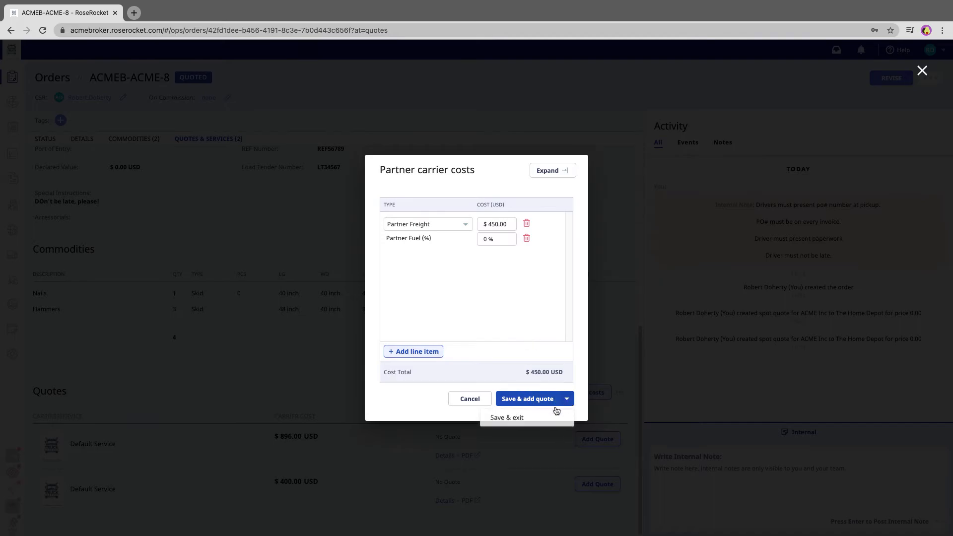
click(527, 399)
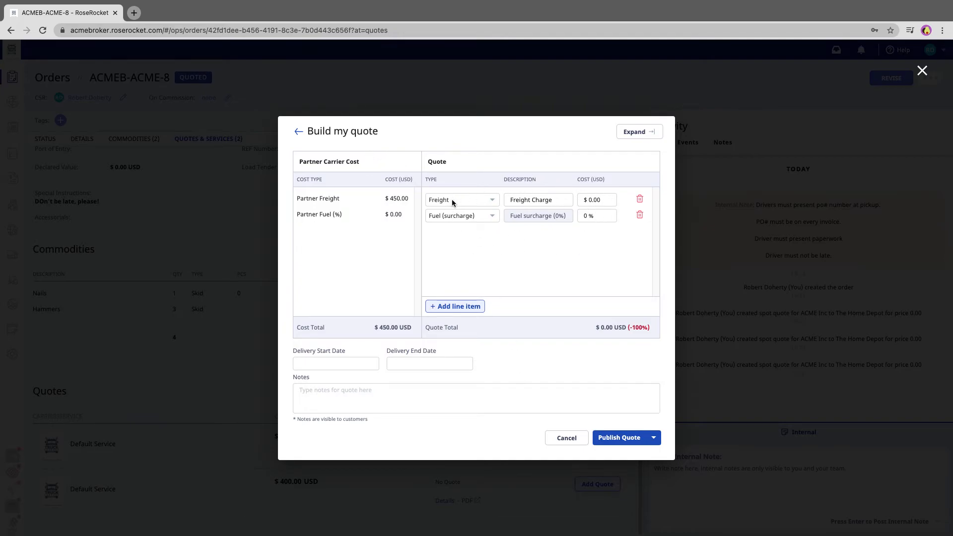
- Set the Freight charge in the quote to $550.00
click(593, 200)
key(Tab)
click(556, 259)
- Try adding a Miscellaneous line item to the quote and editing its description, and remove the line item
click(455, 307)
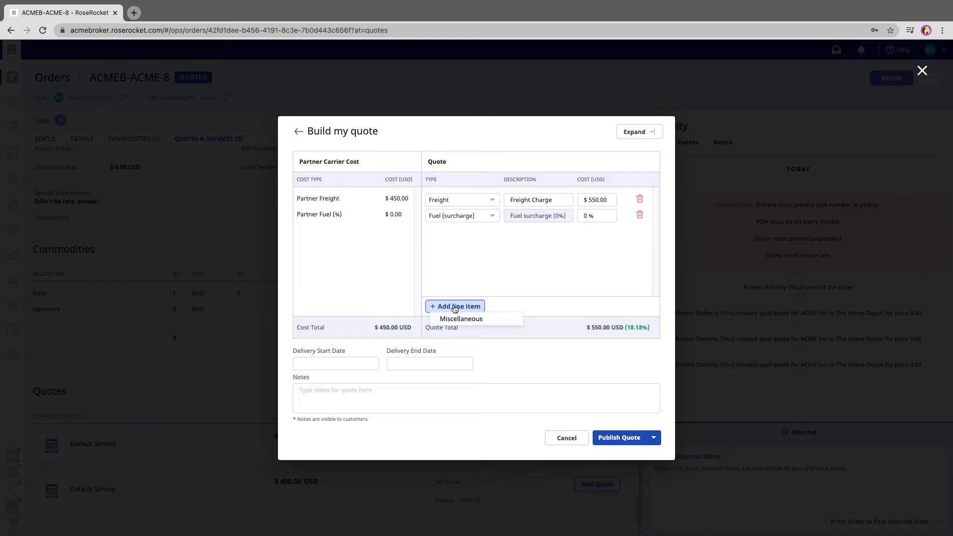
click(456, 318)
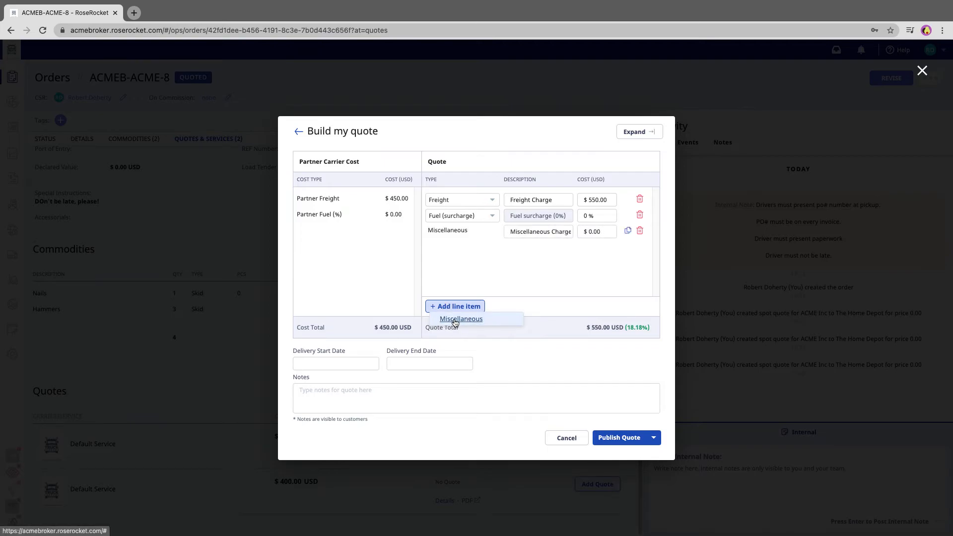
click(551, 231)
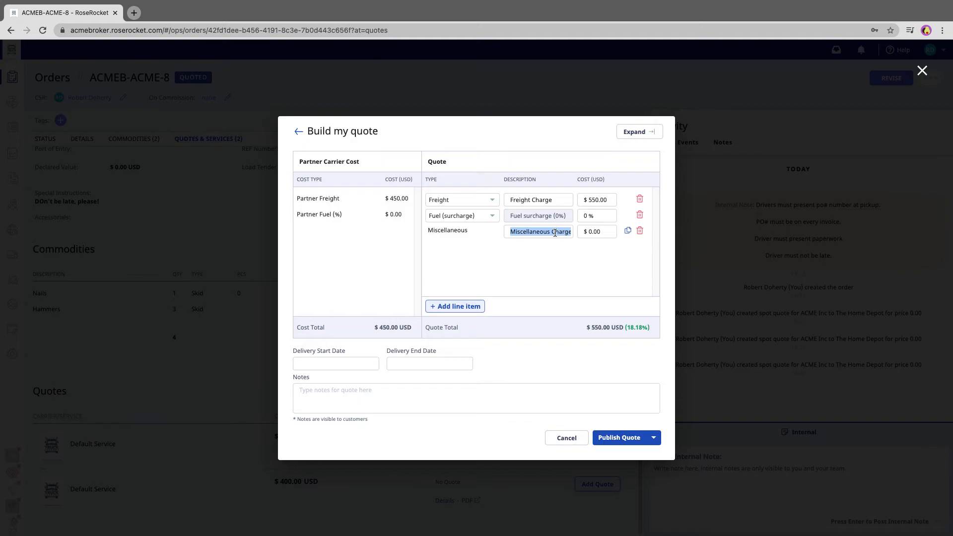
text(App)
key(BackSpace)
key(BackSpace)
key(BackSpace)
key(Tab)
click(639, 231)
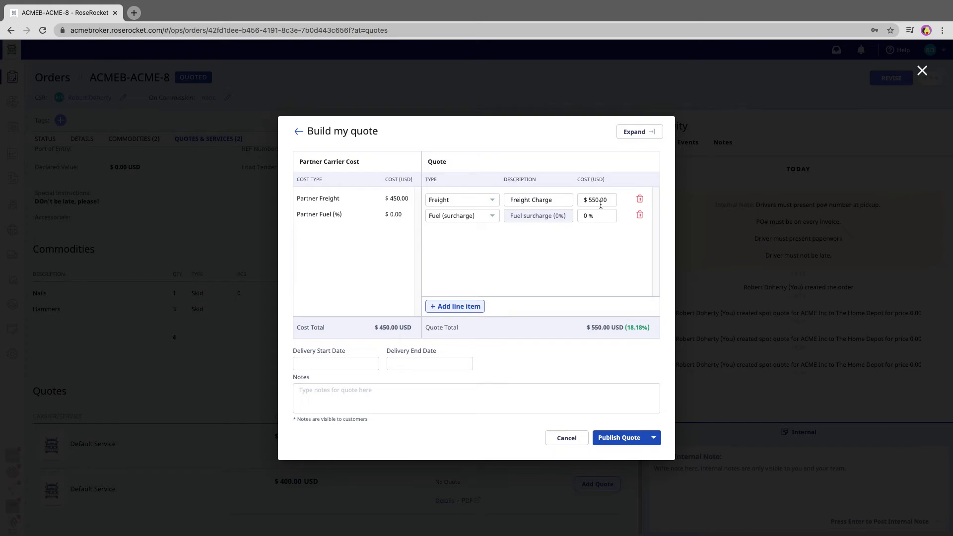
- Change the quote's freight type to Freight (per mile) with a quantity of 500 and a rate of $3.25
click(494, 202)
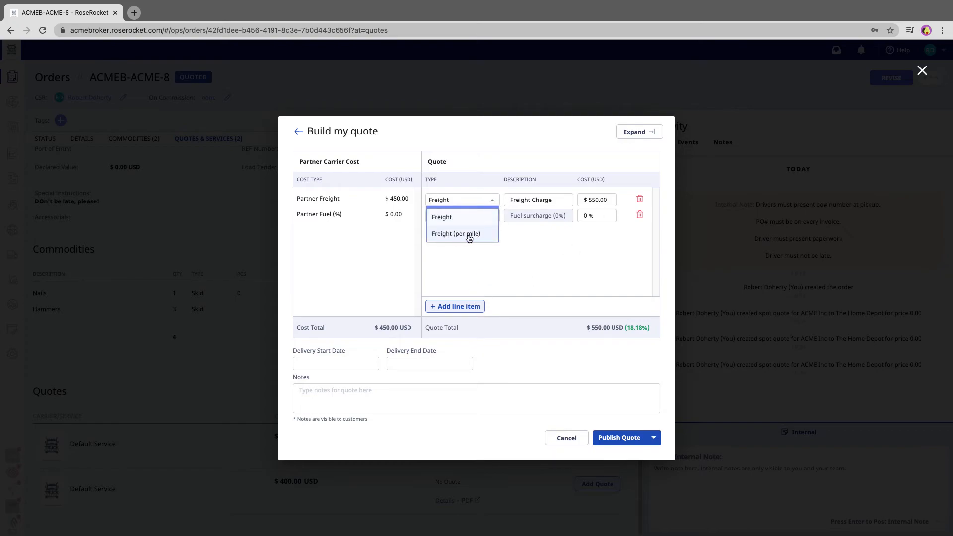
click(531, 248)
click(477, 201)
click(449, 234)
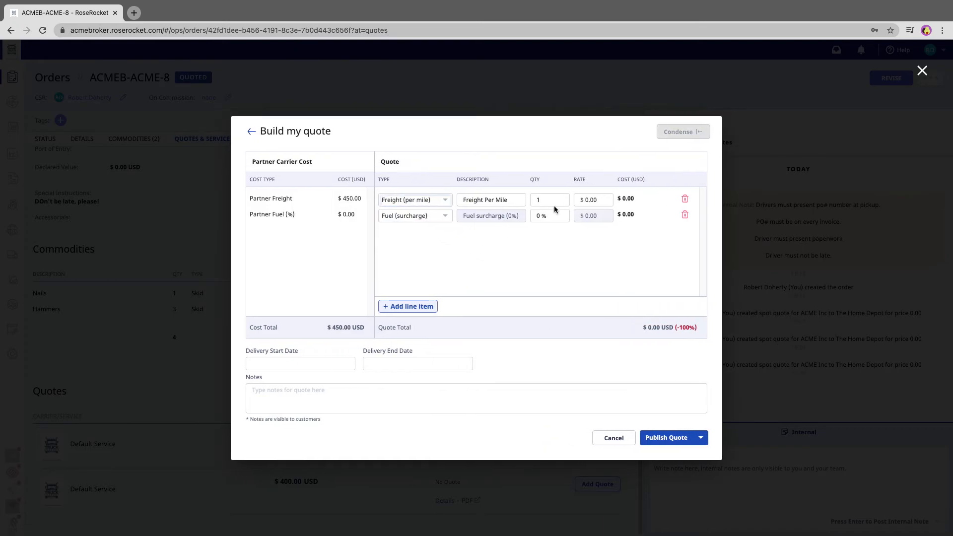
click(603, 202)
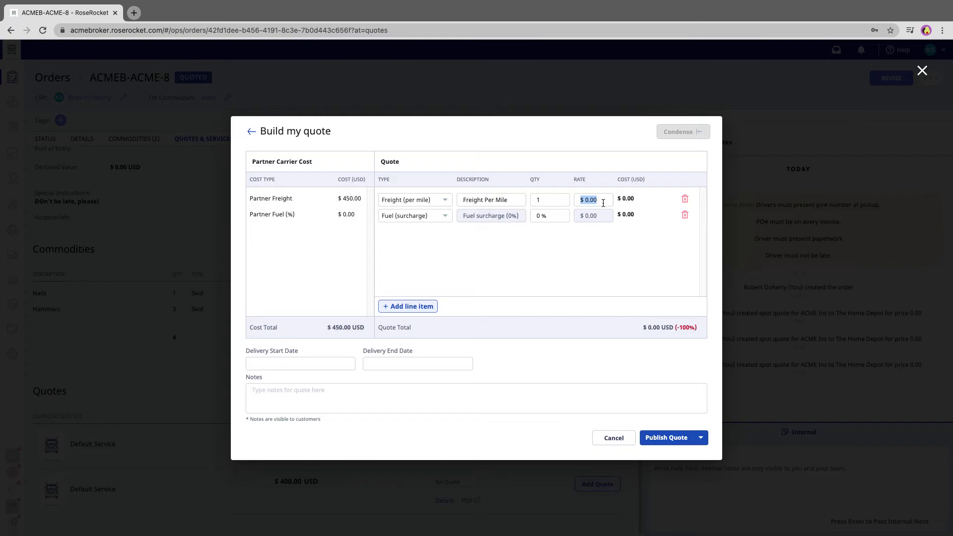
click(556, 202)
text(500)
key(Tab)
text(2.)
text(25)
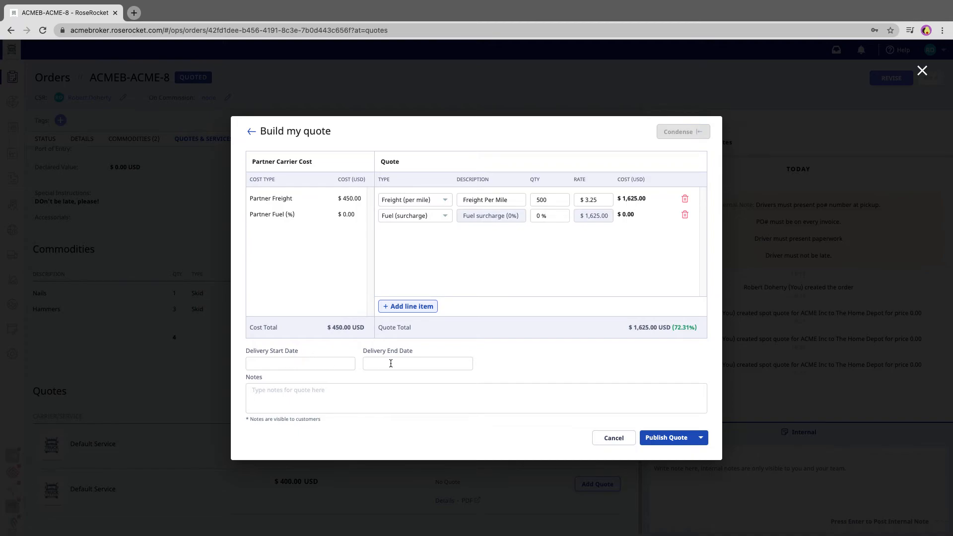
- Set the quote's delivery start date to 2021-01-12 and delivery end date to 2021-01-14
click(311, 365)
click(285, 440)
click(385, 367)
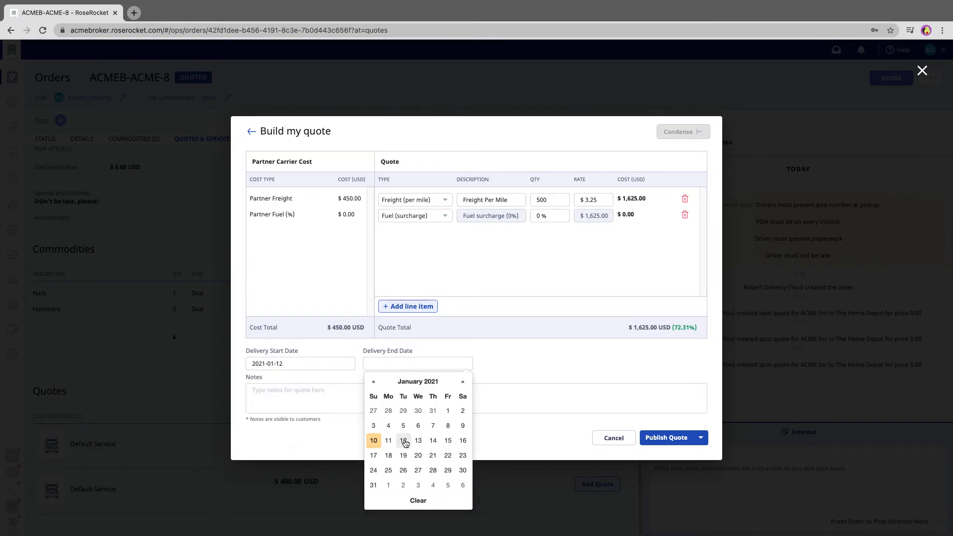
click(433, 440)
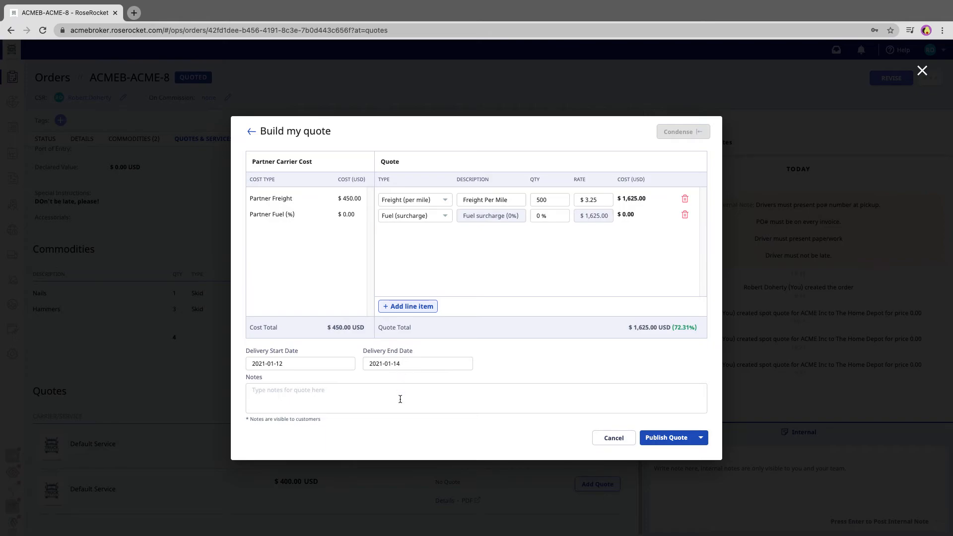
- Enter the quote note "Expedited service quote" and publish the quote
text(Expedited service Note)
key(BackSpace)
key(BackSpace)
key(BackSpace)
key(BackSpace)
text(quote)
click(659, 438)
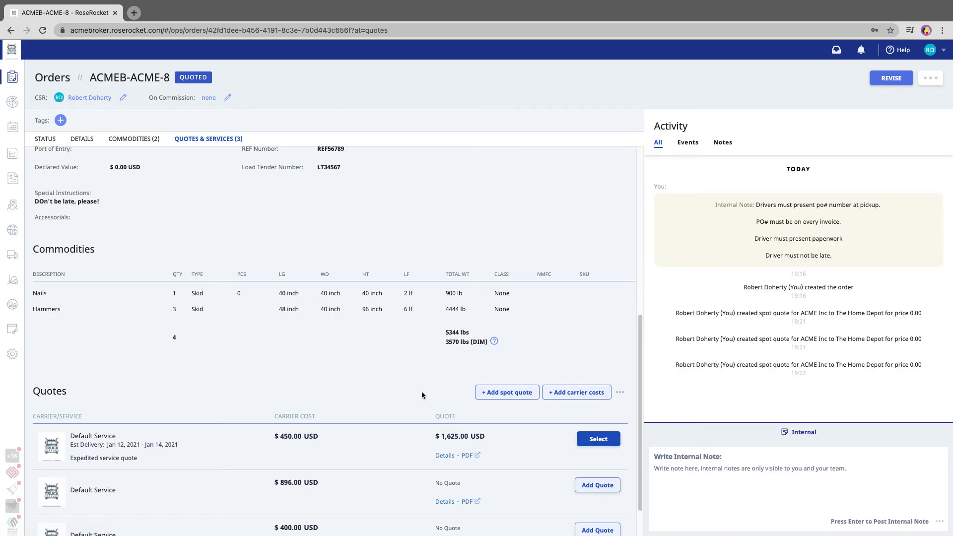
- Add a quote to the $896.00 carrier costs with a Freight charge of $1,000.00 and publish it
scroll(421, 391, down, 2)
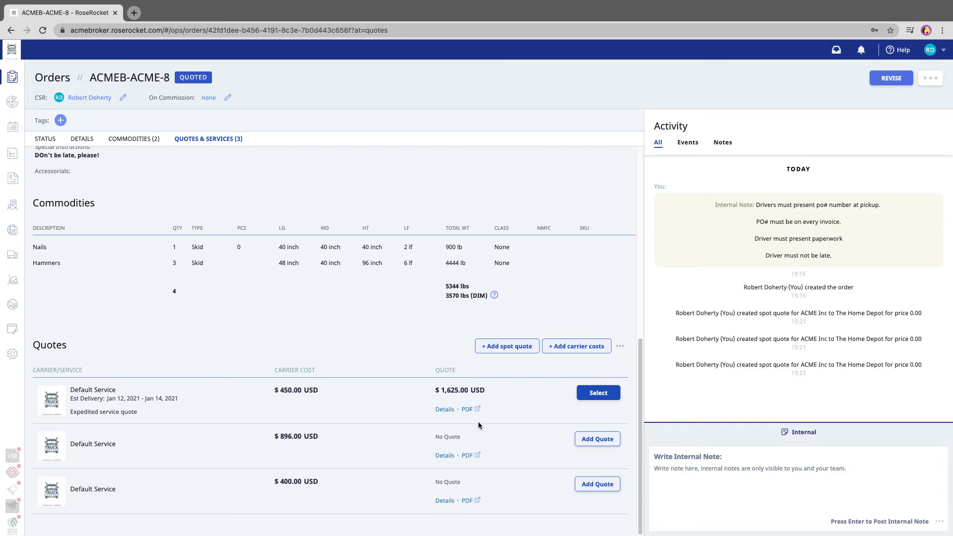
click(596, 440)
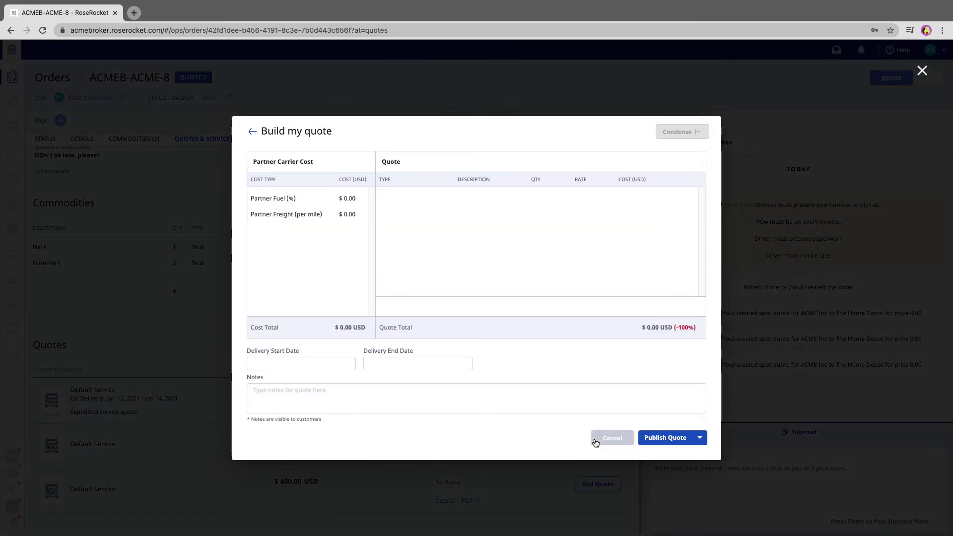
click(609, 202)
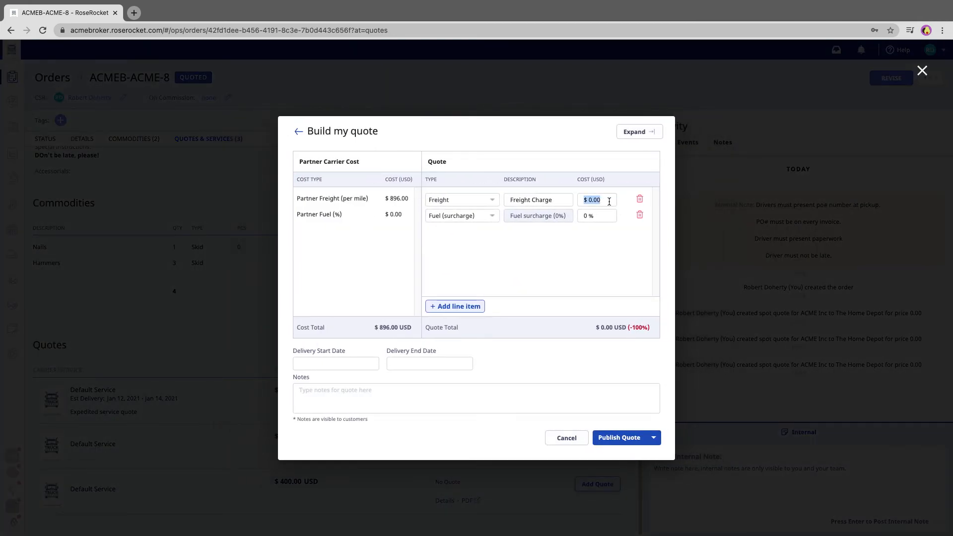
text(1000)
key(Tab)
click(617, 438)
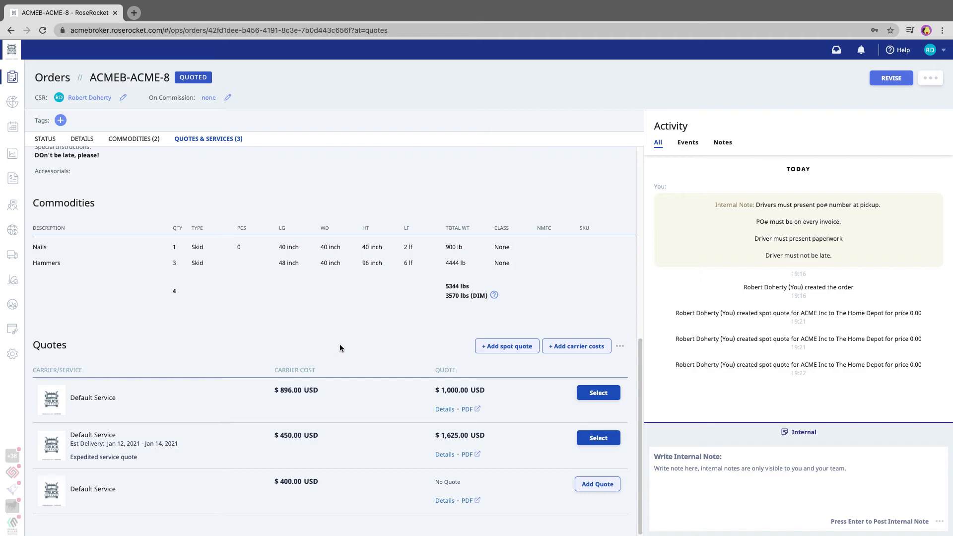
- Open the PDF of the expedited service quote, email it to the recipient's address, and close the document
click(468, 454)
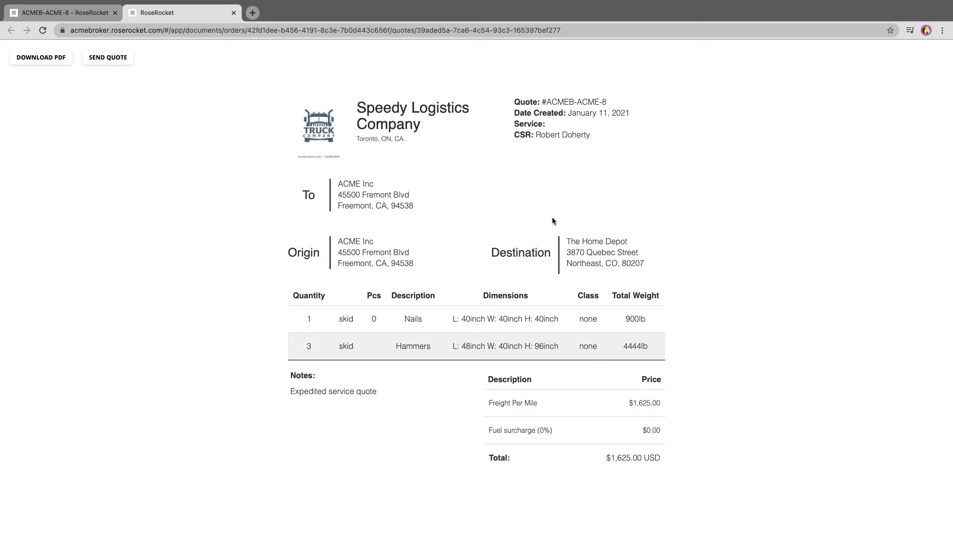
click(114, 60)
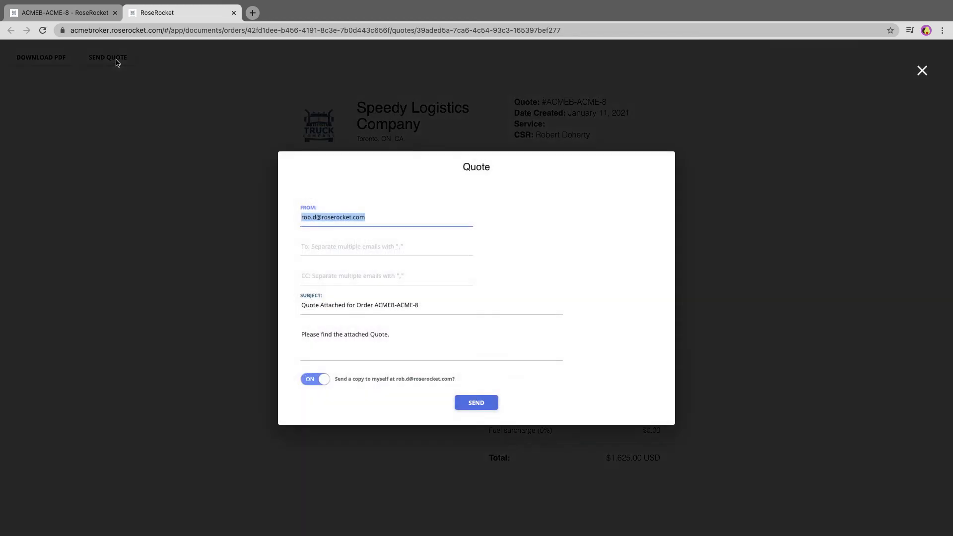
click(321, 246)
key(ctrl+v)
click(475, 402)
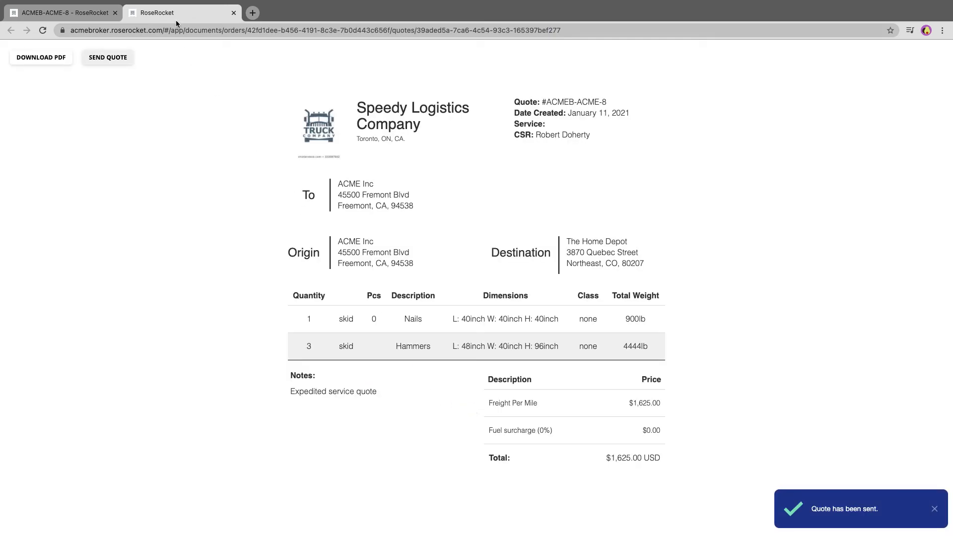
click(234, 13)
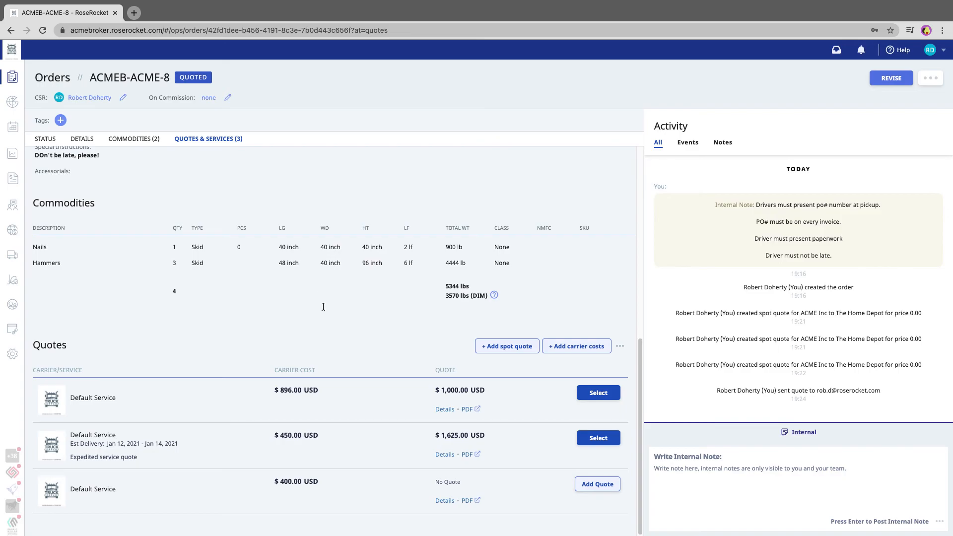
scroll(331, 325, up, 7)
scroll(331, 326, up, 2)
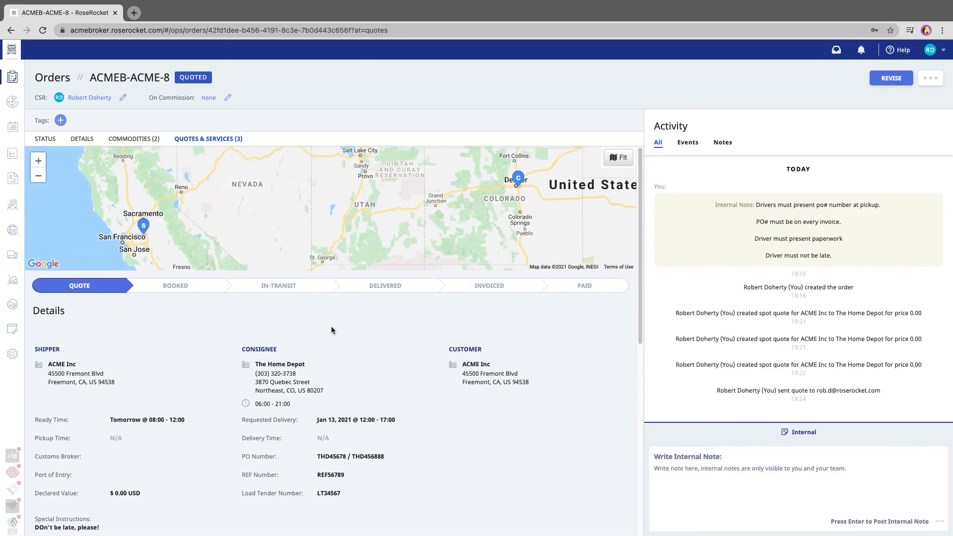
scroll(333, 335, down, 8)
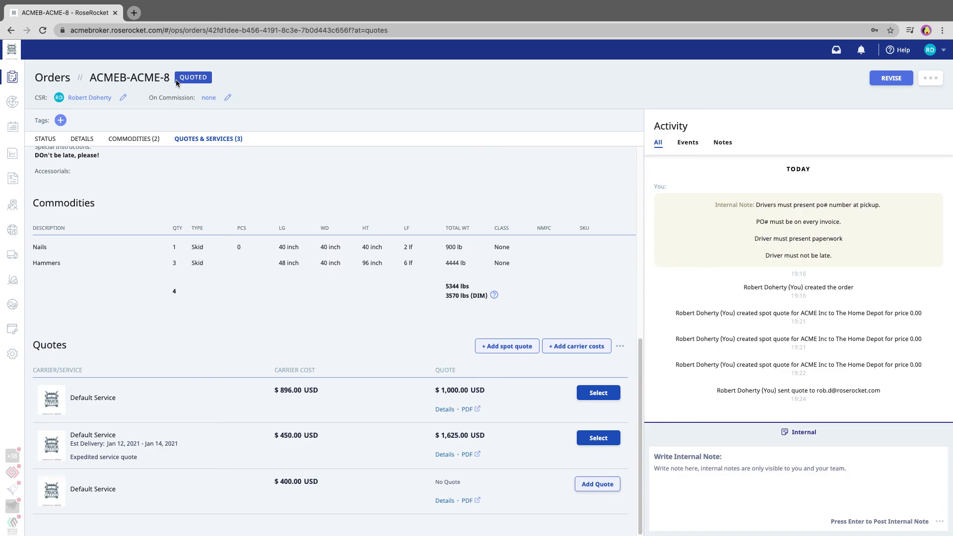
- Return to the orders list and open the summary of the ACME Inc order shipping to The Home Depot
click(13, 77)
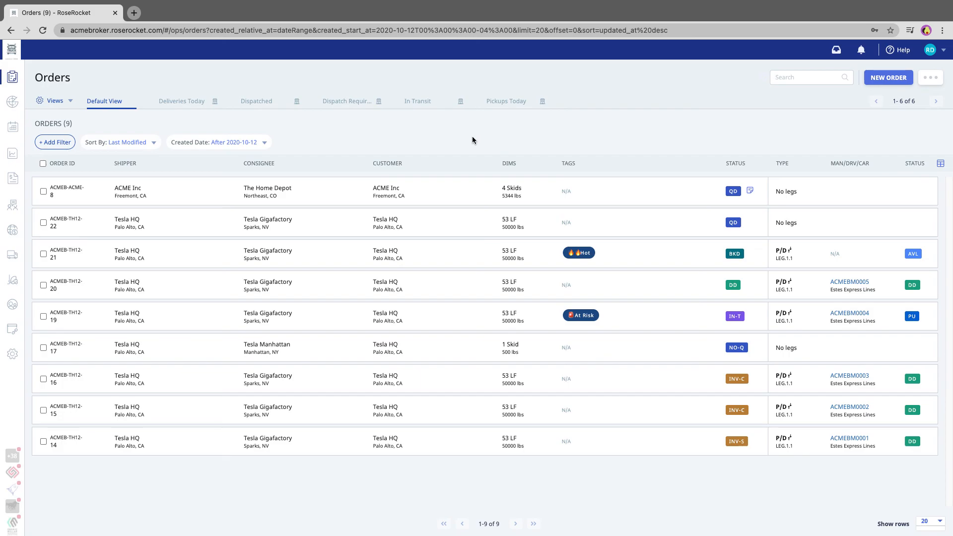
mouse_move(65, 193)
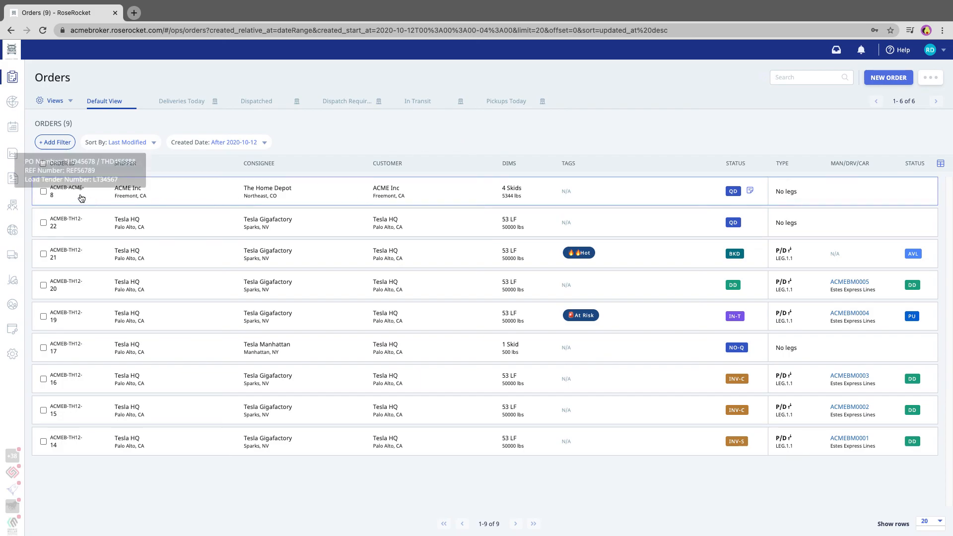
click(85, 194)
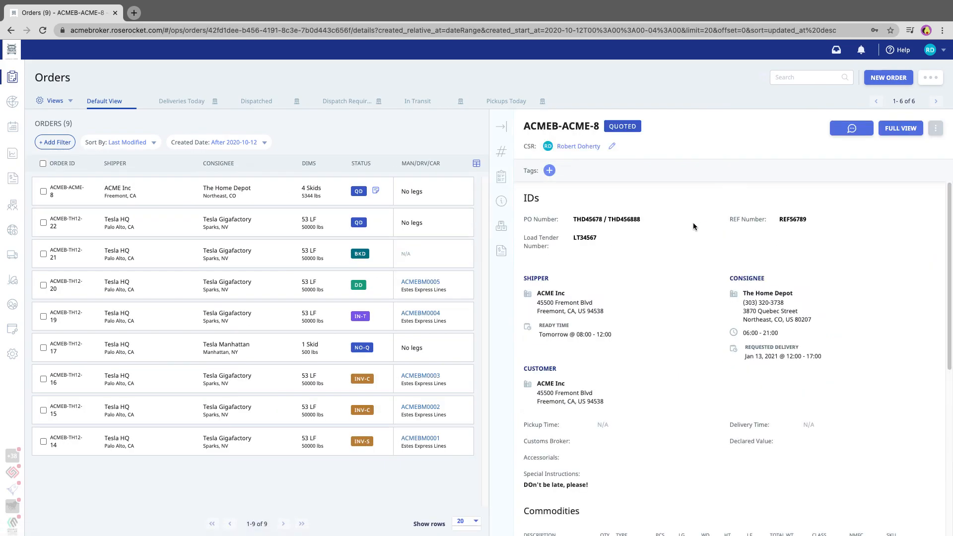
- Copy the order's first PO number, search the orders for it, and open the ACME Inc order in full view
double_click(596, 219)
key(super+c)
click(501, 126)
click(782, 83)
key(super+v)
key(Return)
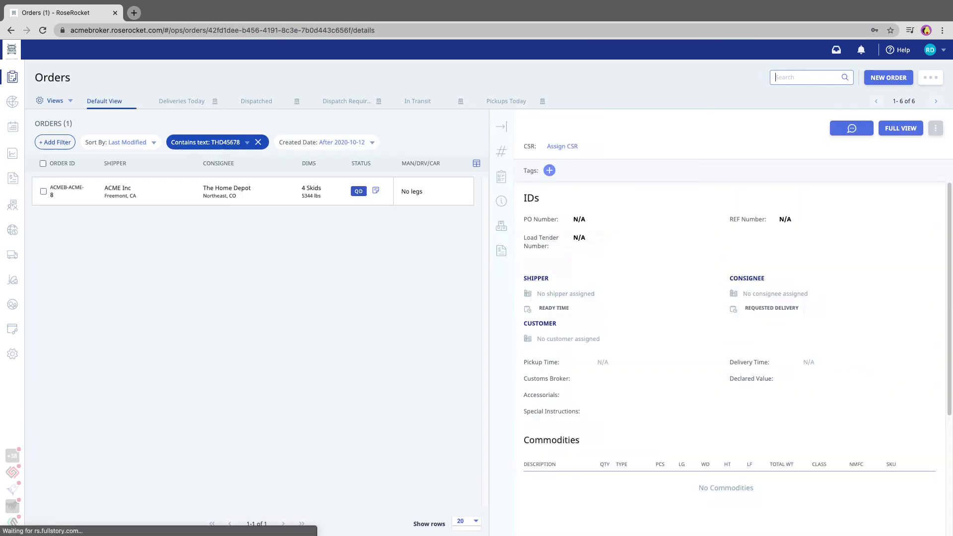
click(766, 207)
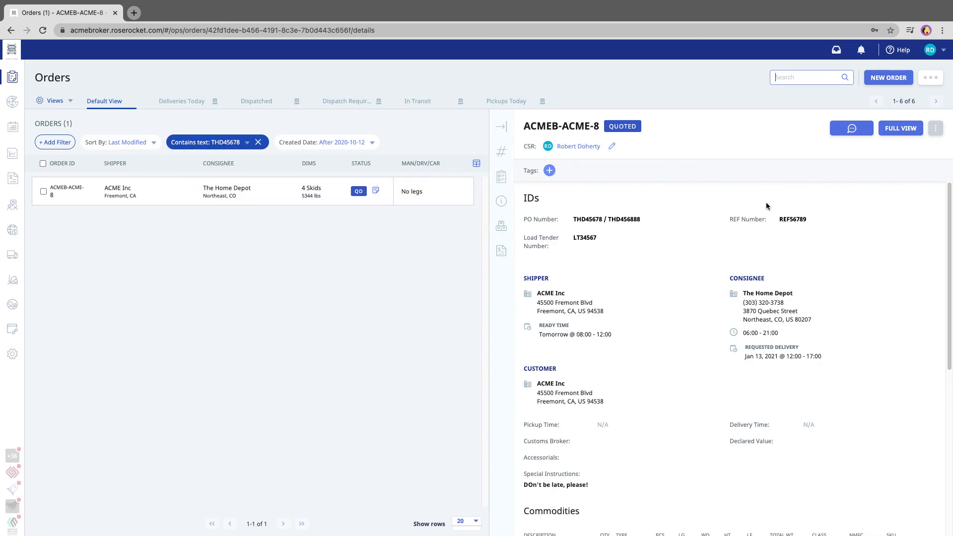
click(910, 128)
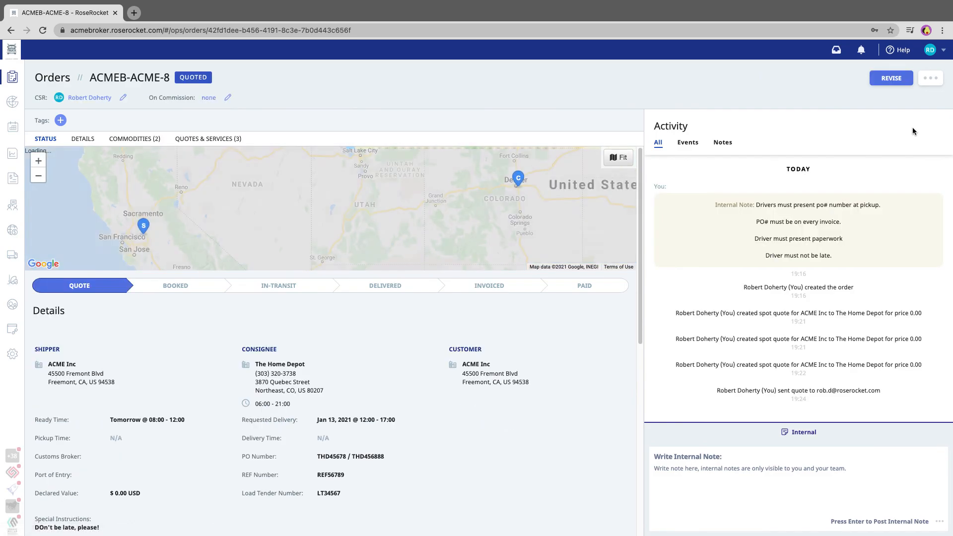
- Select the $1,000.00 quote for the order and confirm the order
scroll(526, 386, down, 8)
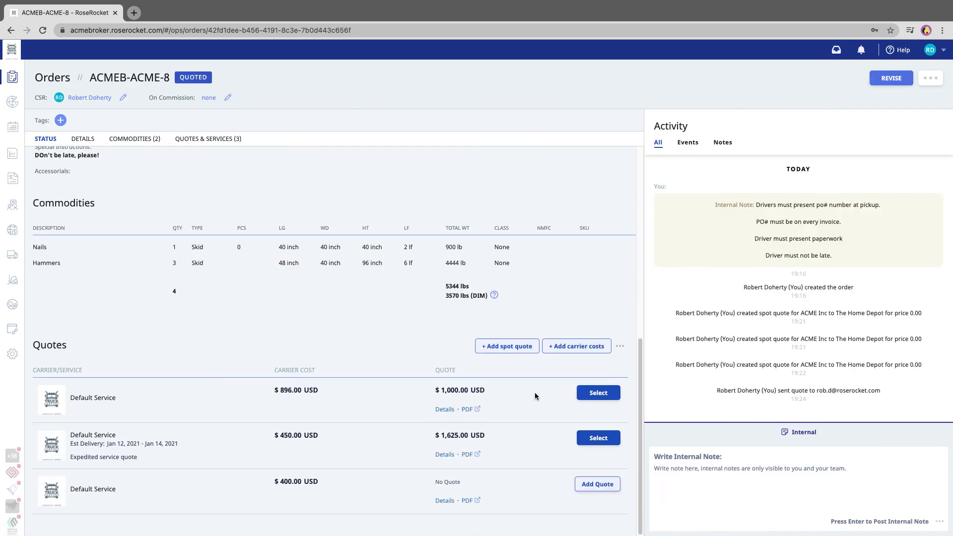
click(605, 398)
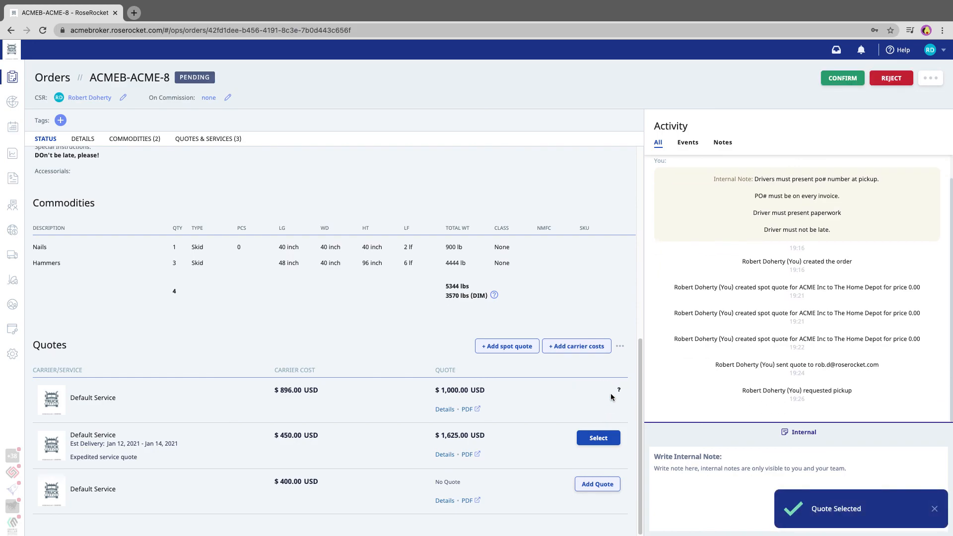
click(843, 78)
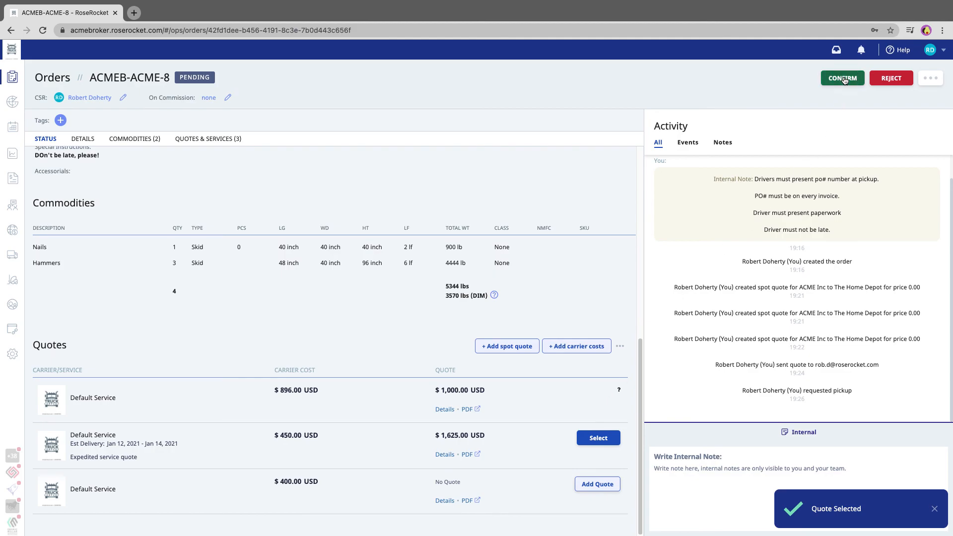